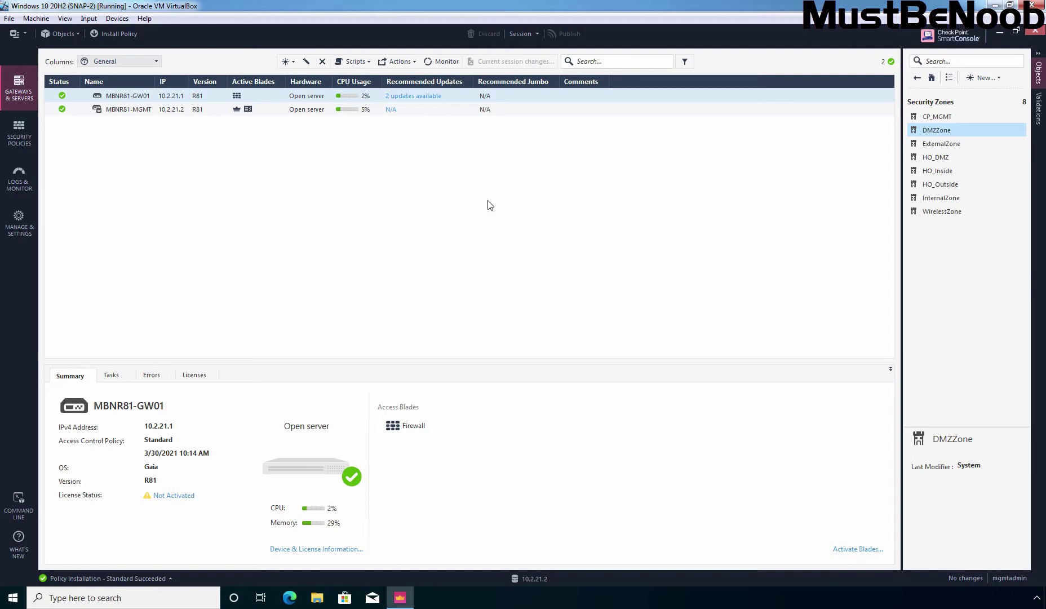
# - Switch to the WEB_SERVER virtual machine and display its full IP configuration with ipconfig /all in a command prompt
pyautogui.hotkey('alt', 'Tab')
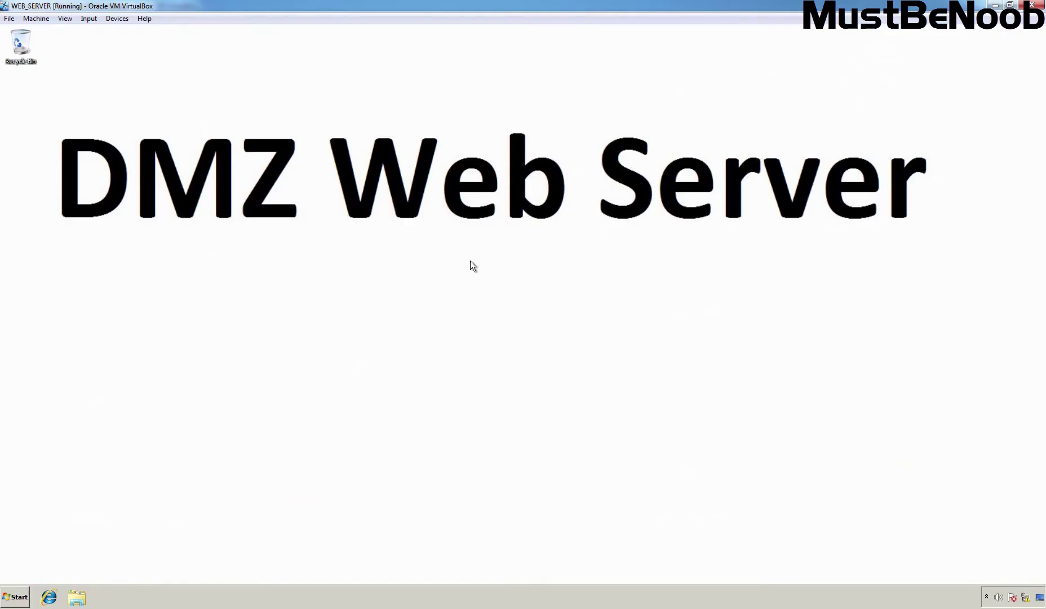
pyautogui.press('super+r')
pyautogui.write('cmd')
pyautogui.press('Return')
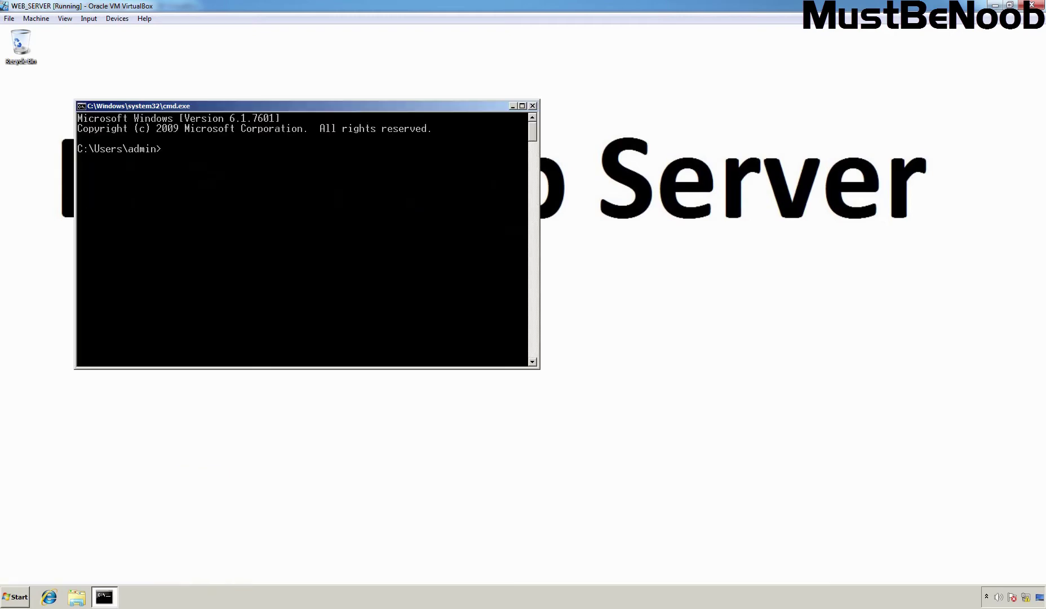
pyautogui.write('ipconfig /all')
pyautogui.press('Return')
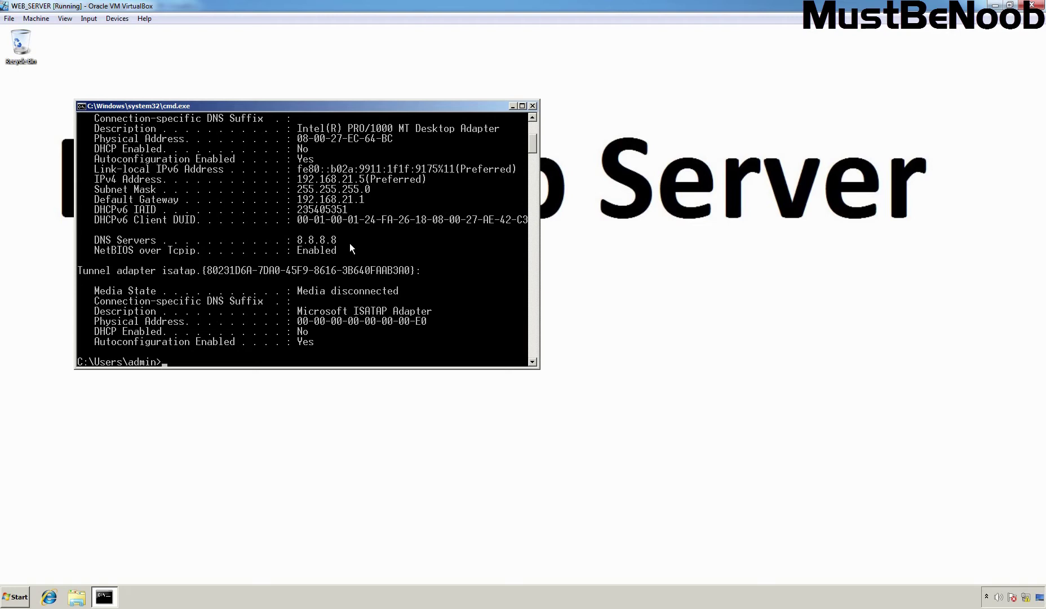
# - Test the web server's connectivity by pinging the default gateway 192.168.21.1 and the internet address 8.8.8.8
pyautogui.write('ping 192.168.21.1')
pyautogui.press('Return')
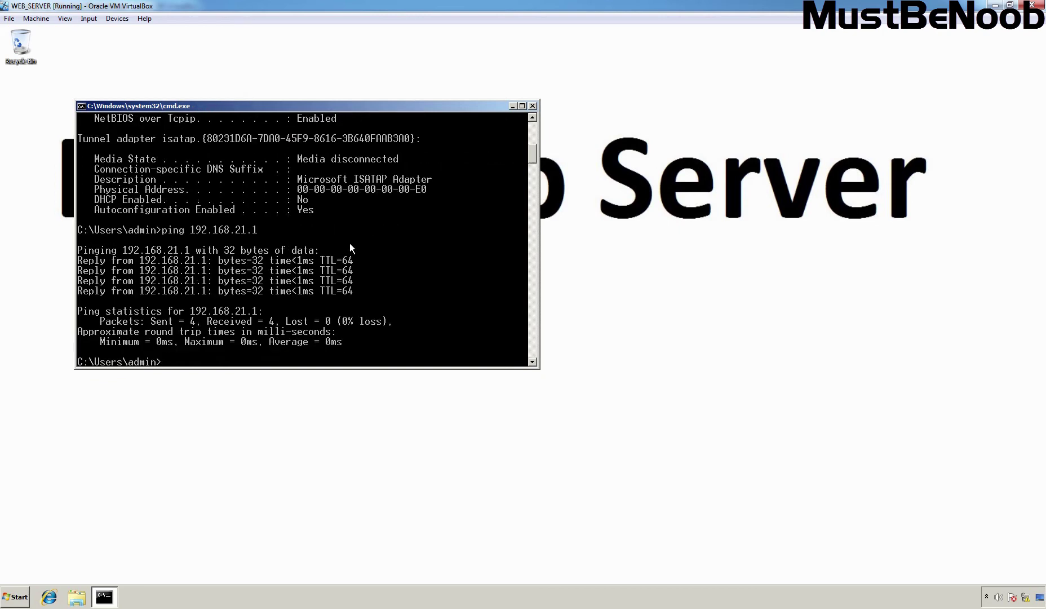
pyautogui.press('Up')
pyautogui.press('BackSpace')
pyautogui.press('BackSpace')
pyautogui.press('BackSpace')
pyautogui.press('BackSpace')
pyautogui.press('BackSpace')
pyautogui.press('BackSpace')
pyautogui.press('BackSpace')
pyautogui.press('BackSpace')
pyautogui.press('BackSpace')
pyautogui.press('BackSpace')
pyautogui.press('BackSpace')
pyautogui.press('BackSpace')
pyautogui.write('8.8.8.8')
pyautogui.press('Return')
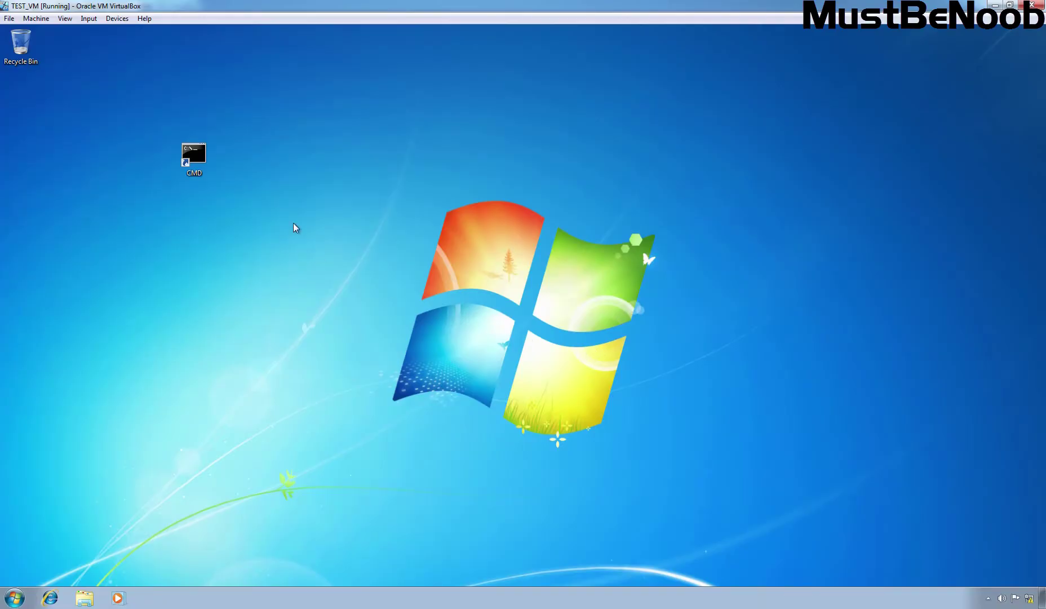
# - On TEST_VM, display the IP configuration with ipconfig and ipconfig /all, and compare it with the network topology diagram
pyautogui.doubleClick(194, 153)
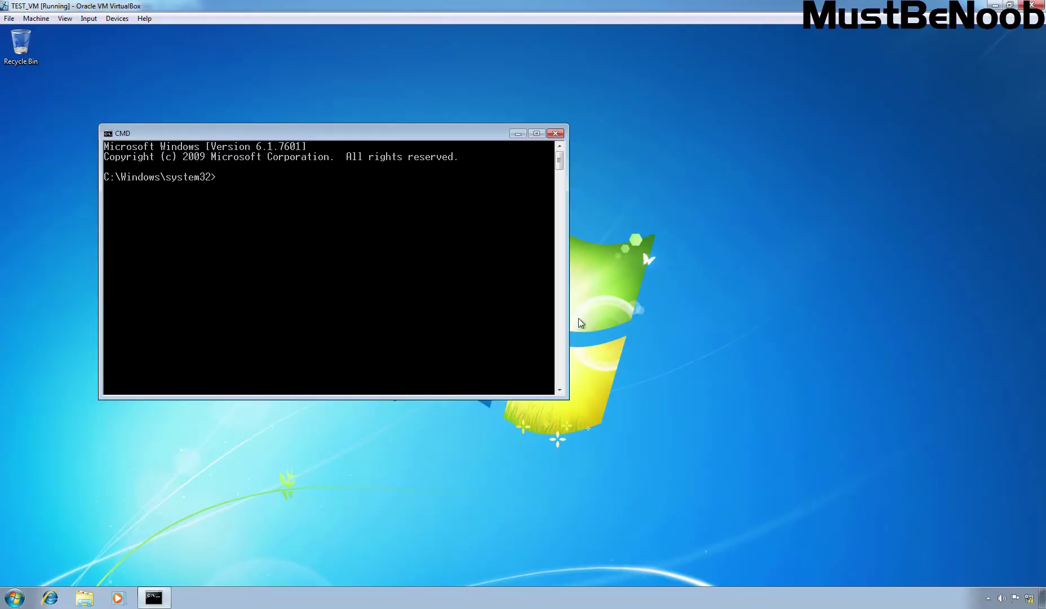
pyautogui.write('ipconfig')
pyautogui.press('Return')
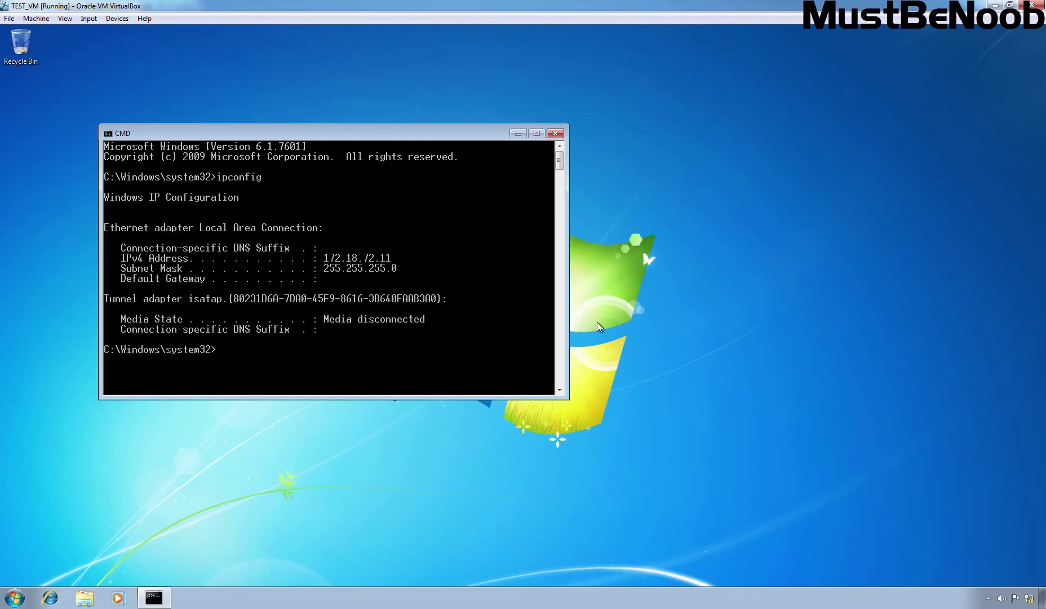
pyautogui.press('Up')
pyautogui.write('/all')
pyautogui.press('Return')
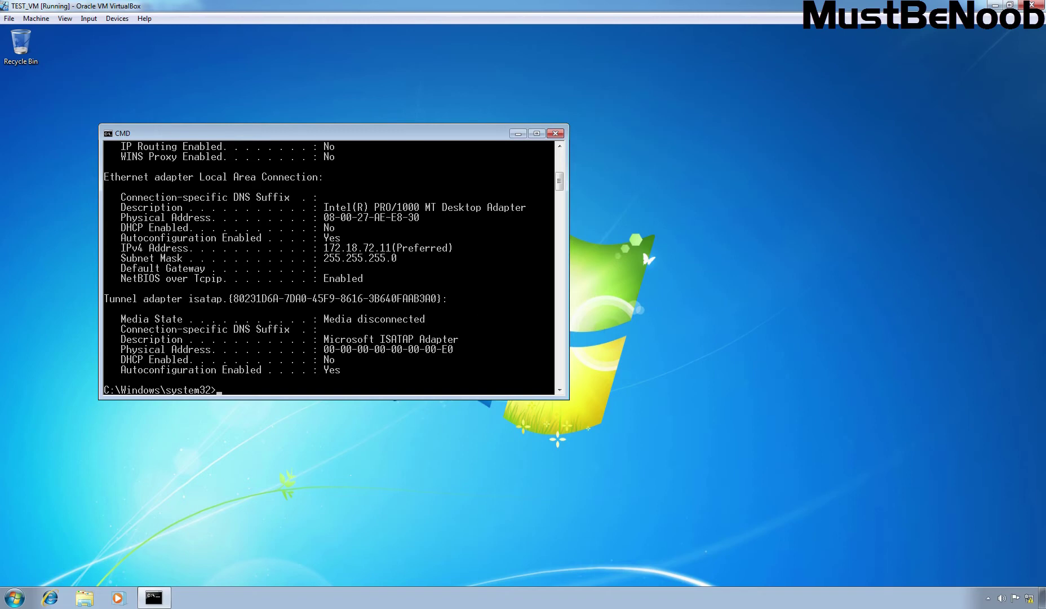
pyautogui.hotkey('alt', 'Tab')
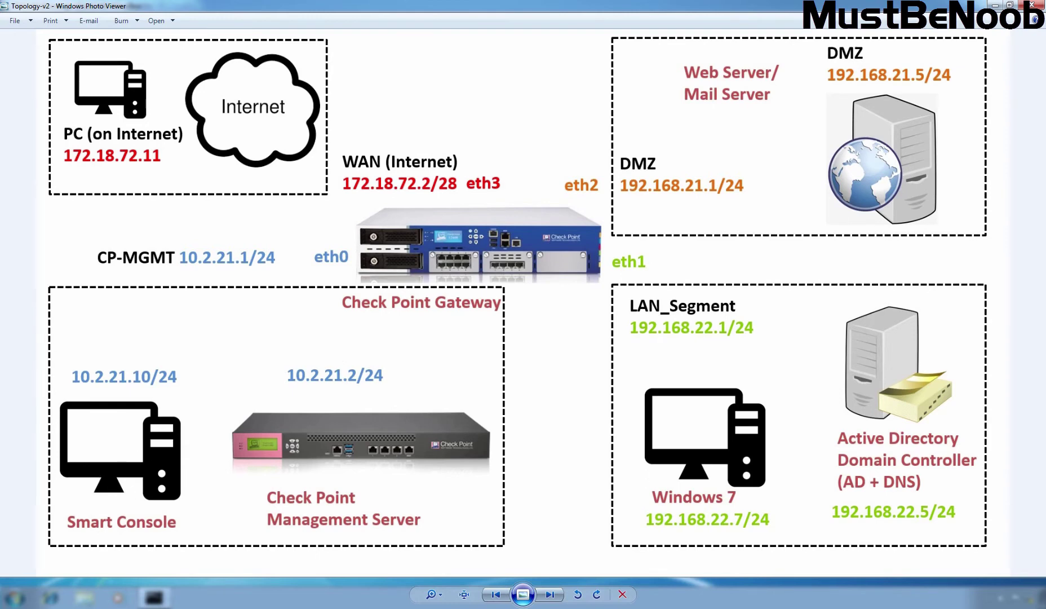
# - Switch to SmartConsole and start a new host object named DMZ_WebServer
pyautogui.hotkey('alt', 'Tab')
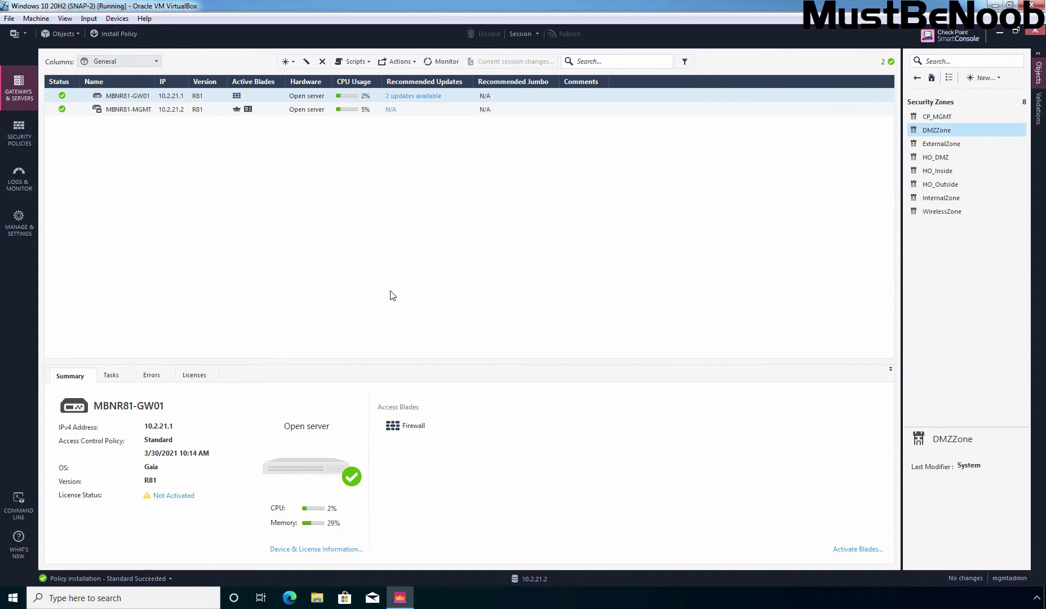
pyautogui.click(932, 79)
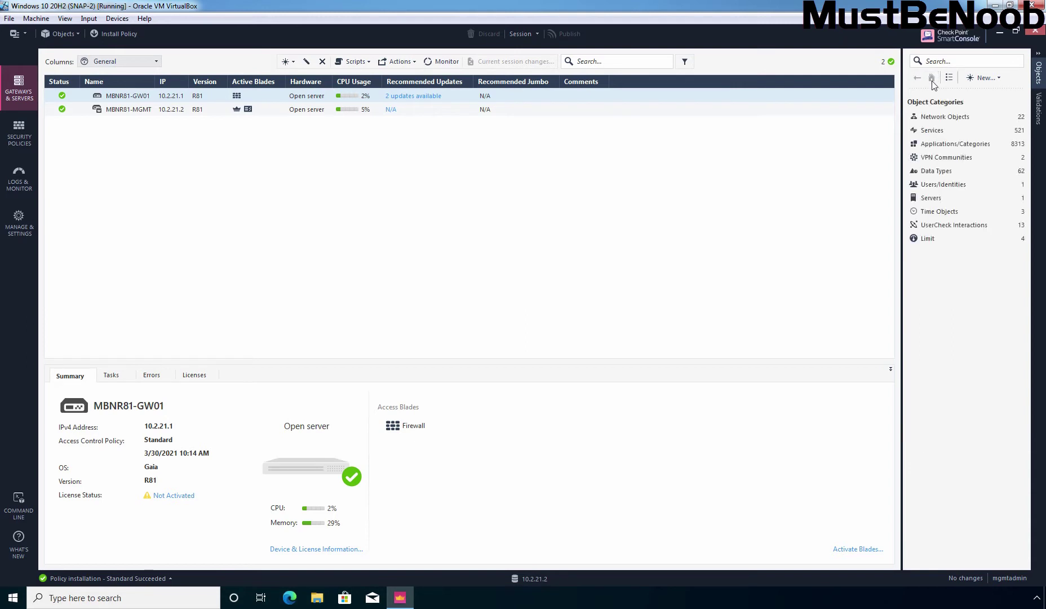
pyautogui.click(992, 78)
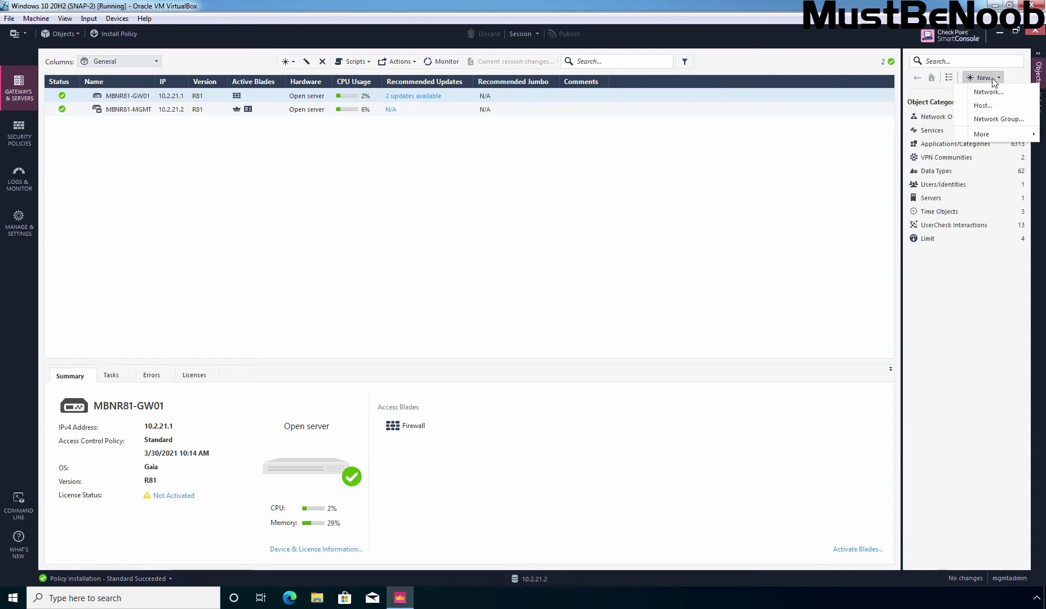
pyautogui.click(981, 105)
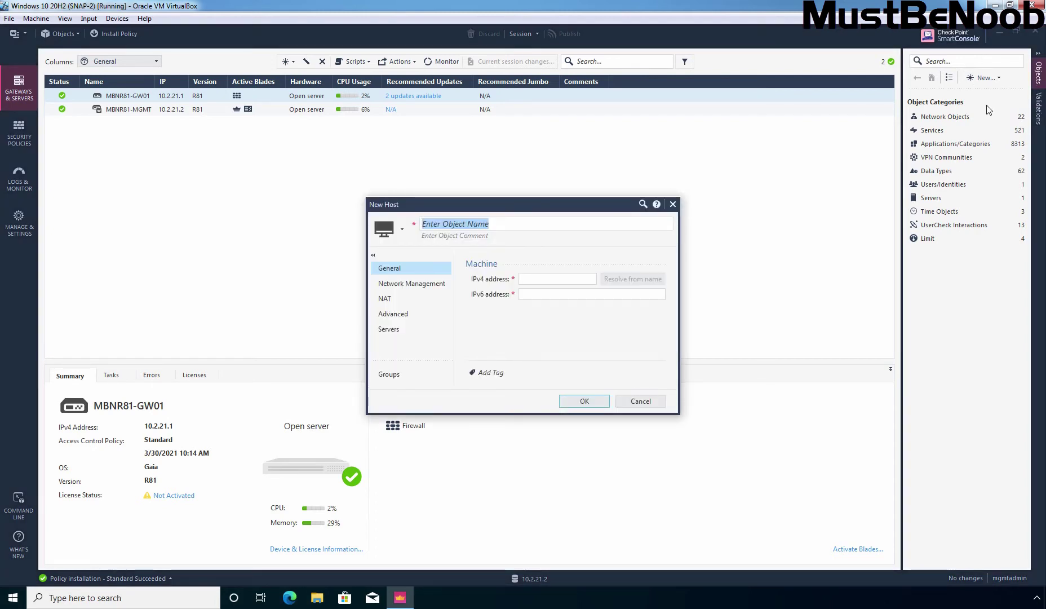
pyautogui.write('DMZ_WebServer')
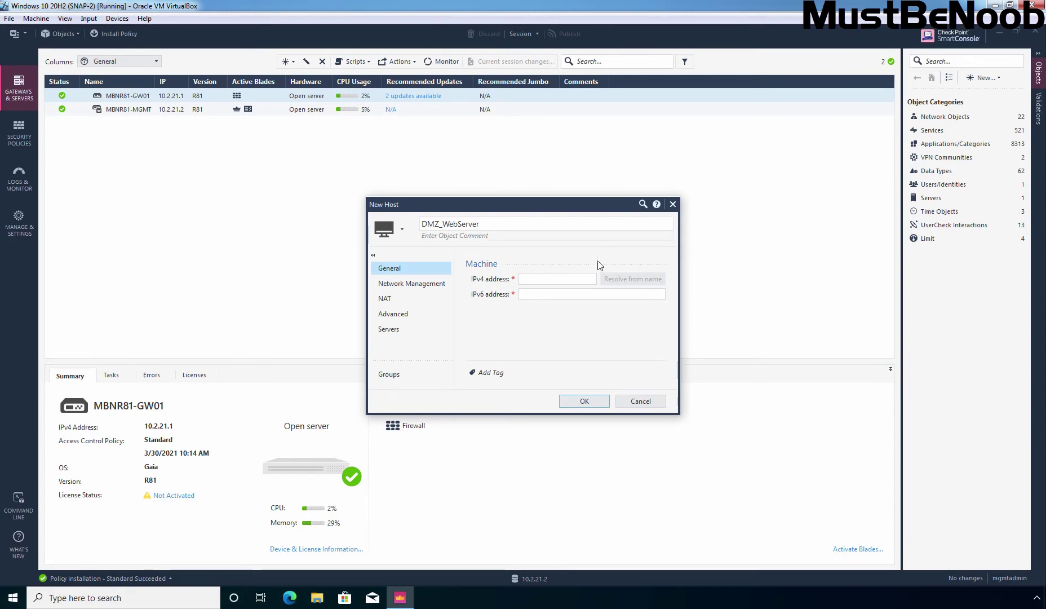
# - Check the web server's address on its own machine, set the new host's IPv4 address to 192.168.21.5 and save the host
pyautogui.click(562, 278)
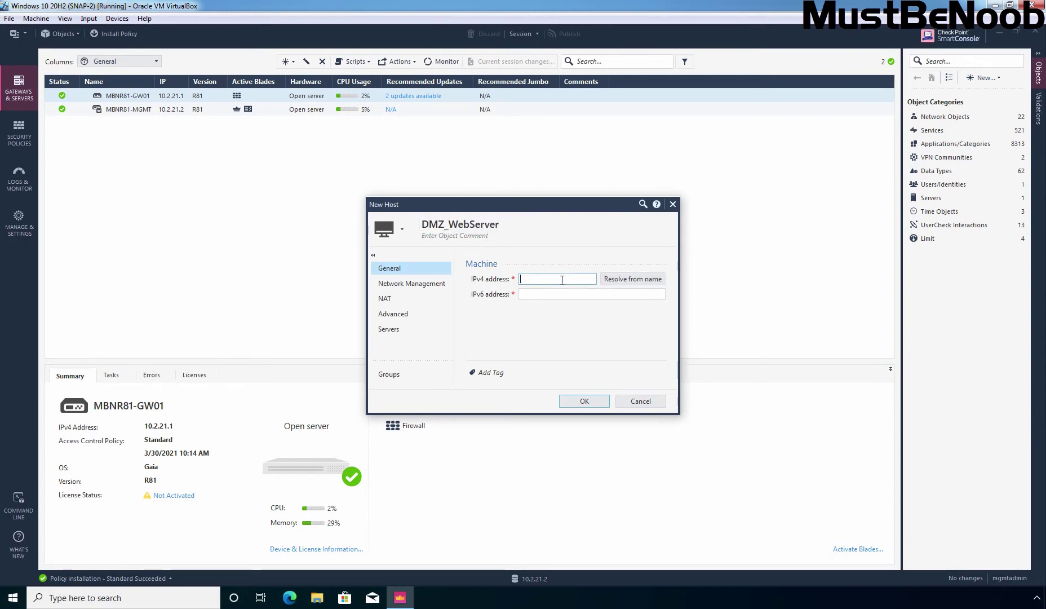
pyautogui.hotkey('alt', 'Tab')
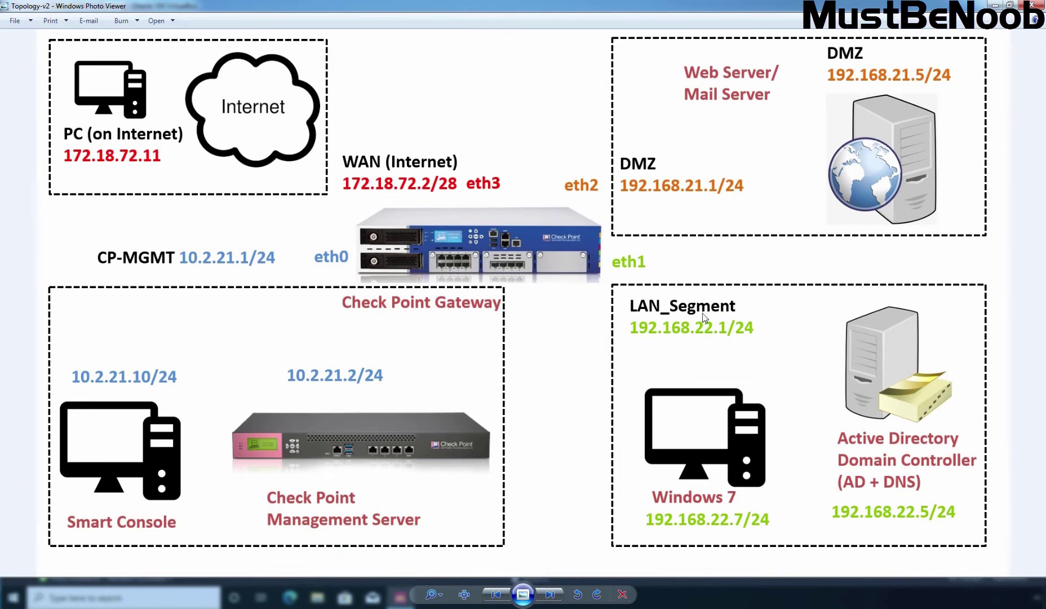
pyautogui.hotkey('alt', 'Tab')
pyautogui.scroll(6, 319, 238)
pyautogui.scroll(4, 319, 238)
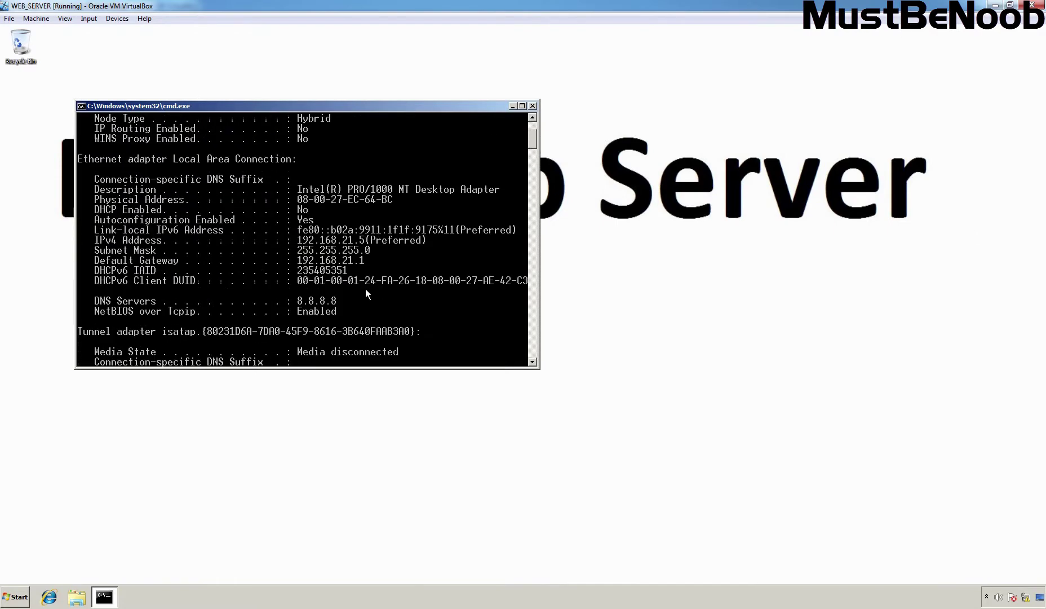
pyautogui.hotkey('alt', 'Tab')
pyautogui.write('192.168')
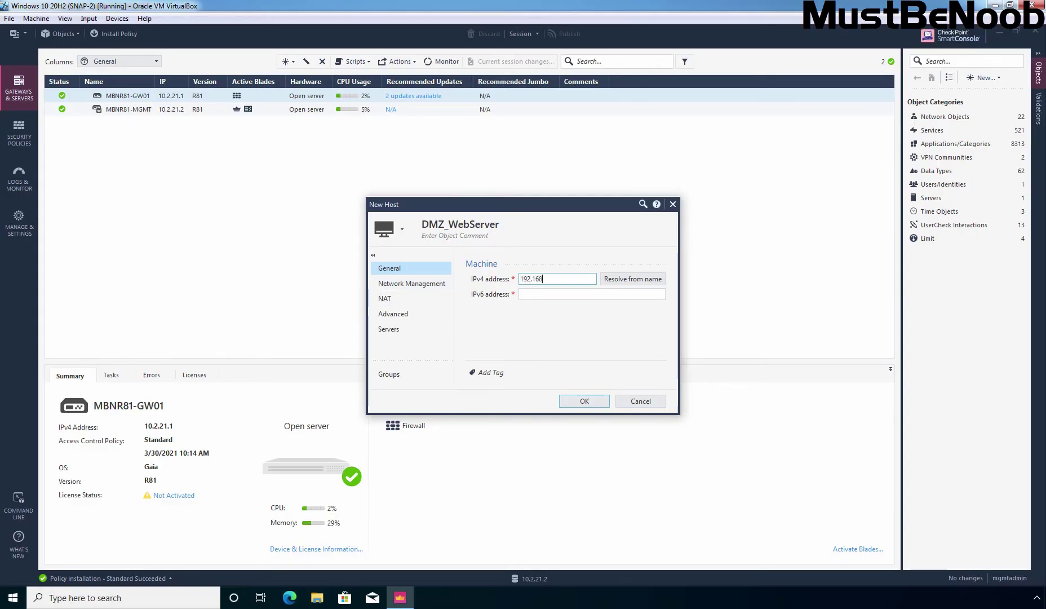
pyautogui.write('.21.5')
pyautogui.click(582, 402)
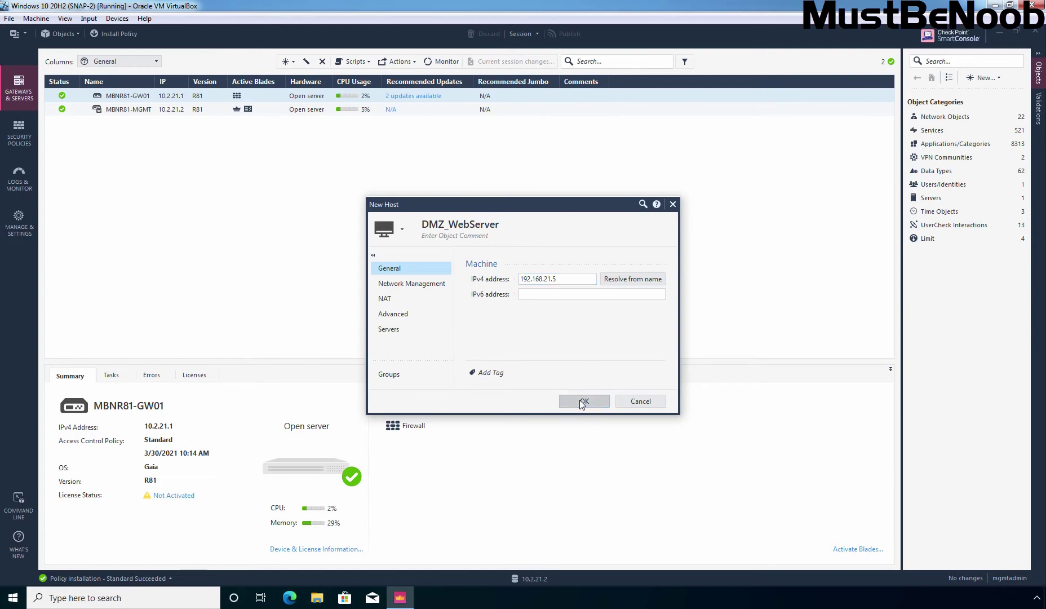
# - Examine the new host in the Hosts list of the network objects and open the Standard policy's NAT rules
pyautogui.click(968, 120)
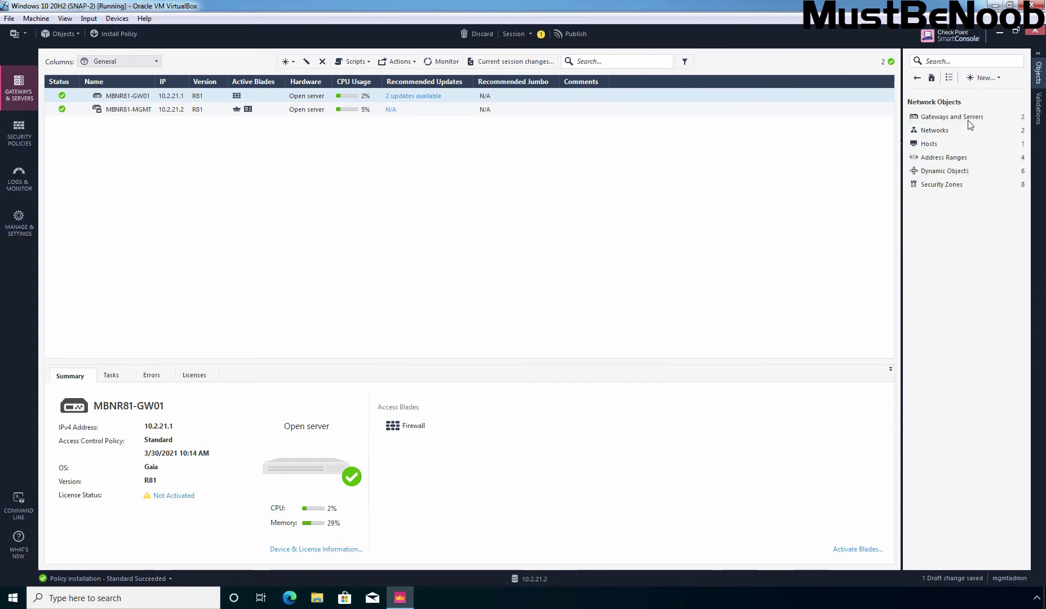
pyautogui.click(934, 148)
pyautogui.moveTo(934, 120)
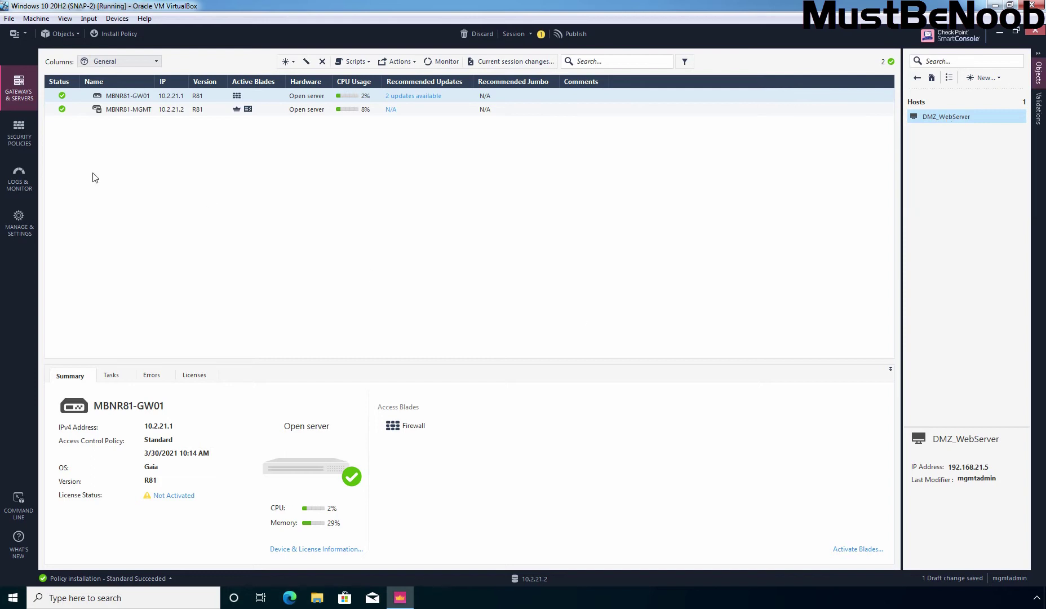
pyautogui.click(20, 139)
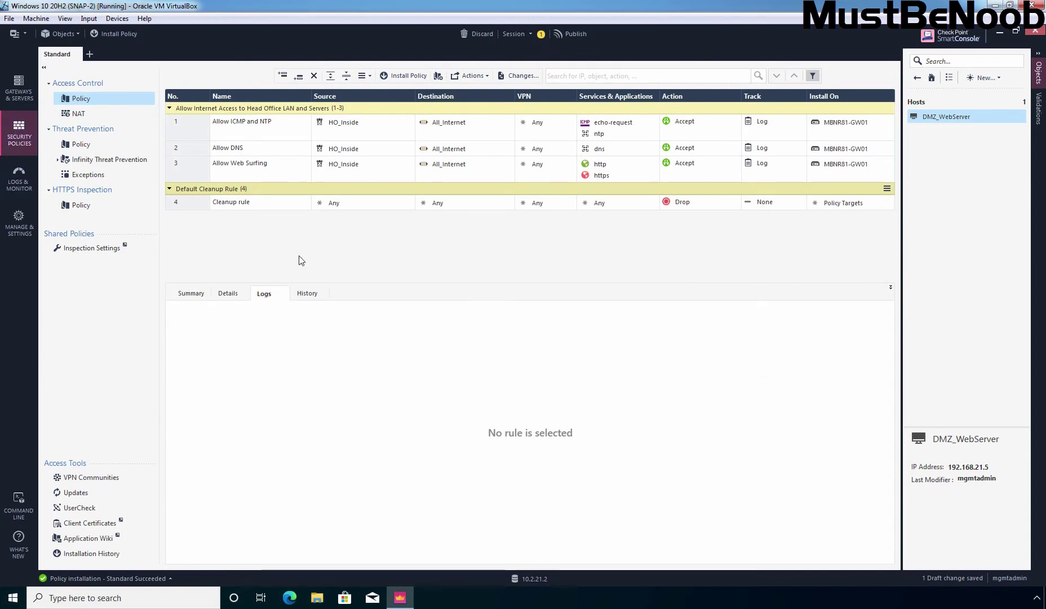
pyautogui.click(79, 114)
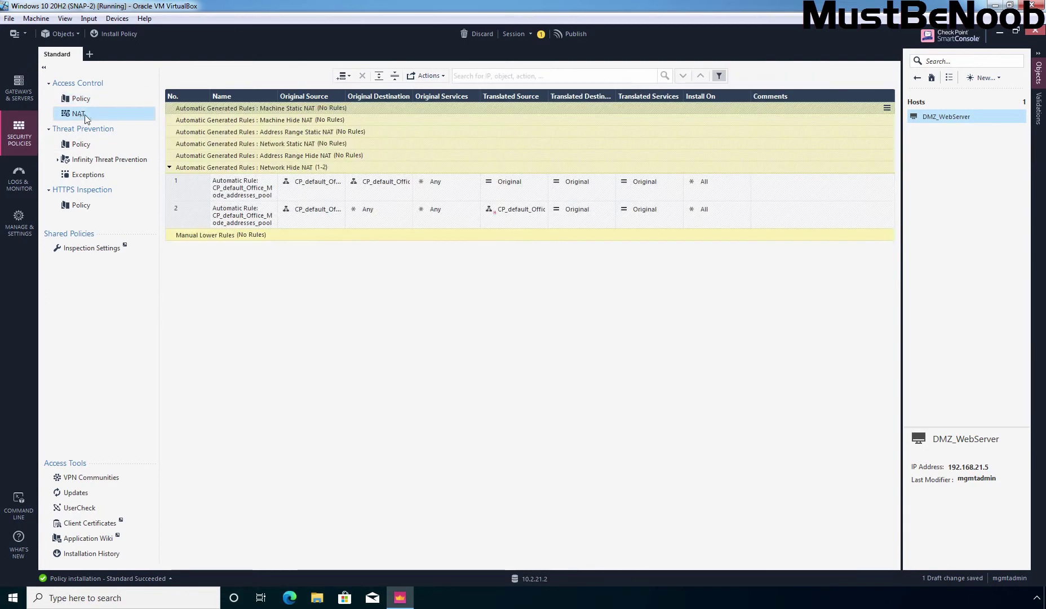
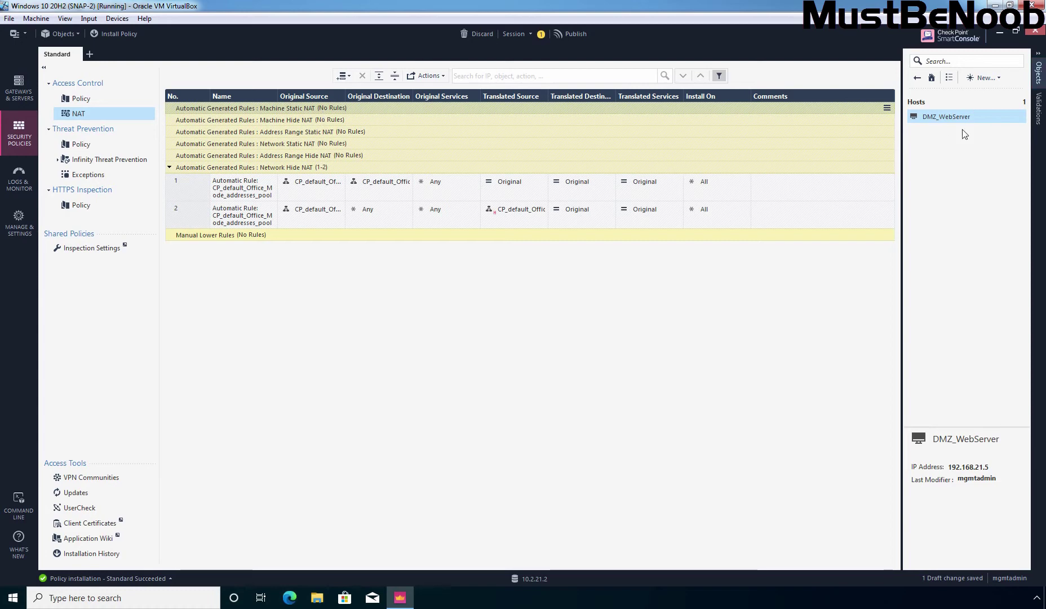
# - Edit the DMZ_WebServer host to add automatic address translation rules with the Static translation method
pyautogui.moveTo(960, 124)
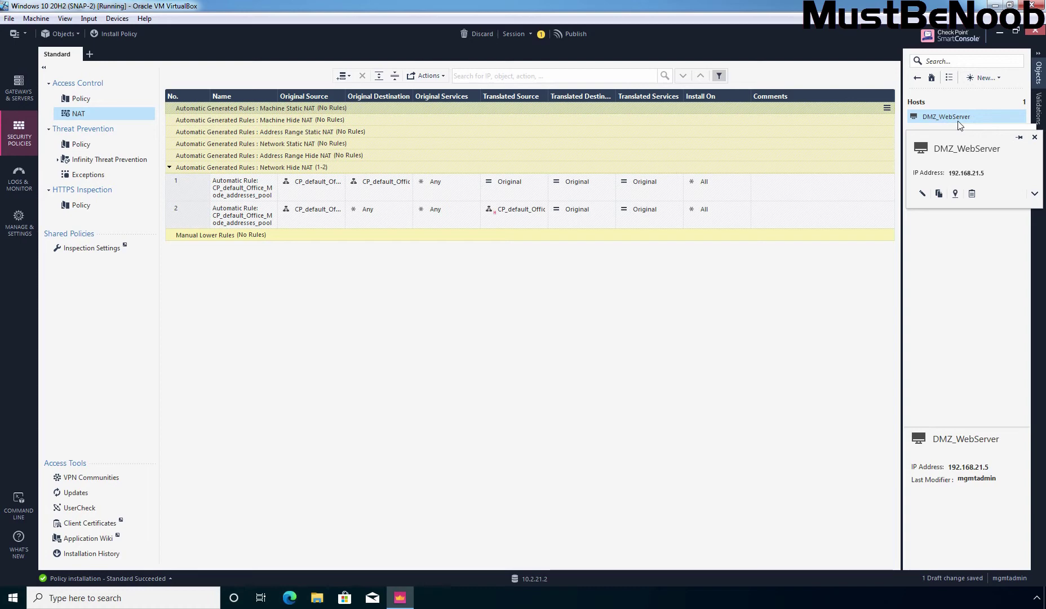
pyautogui.rightClick(956, 117)
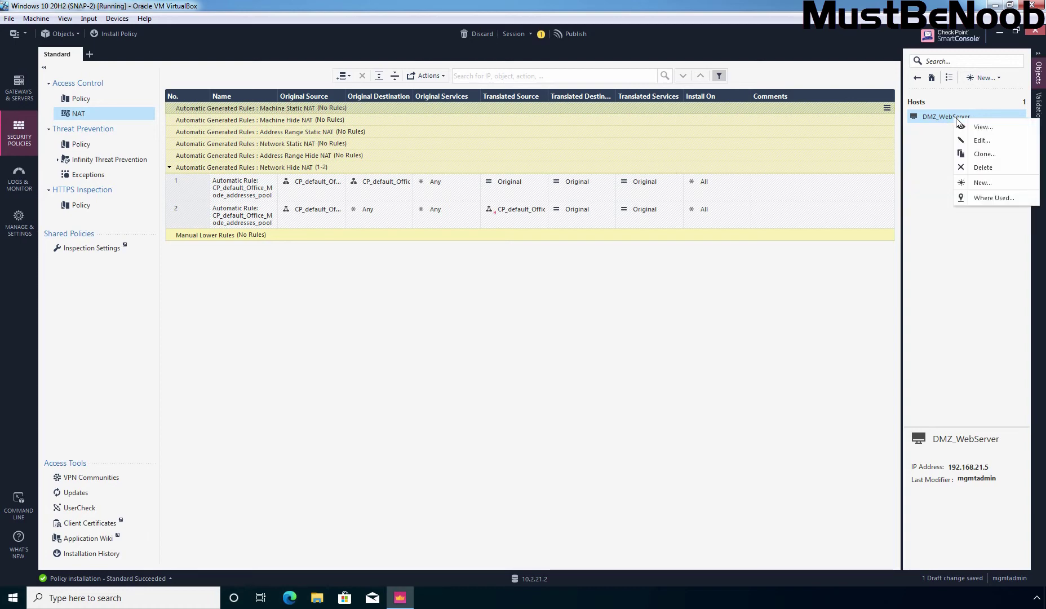
pyautogui.click(979, 141)
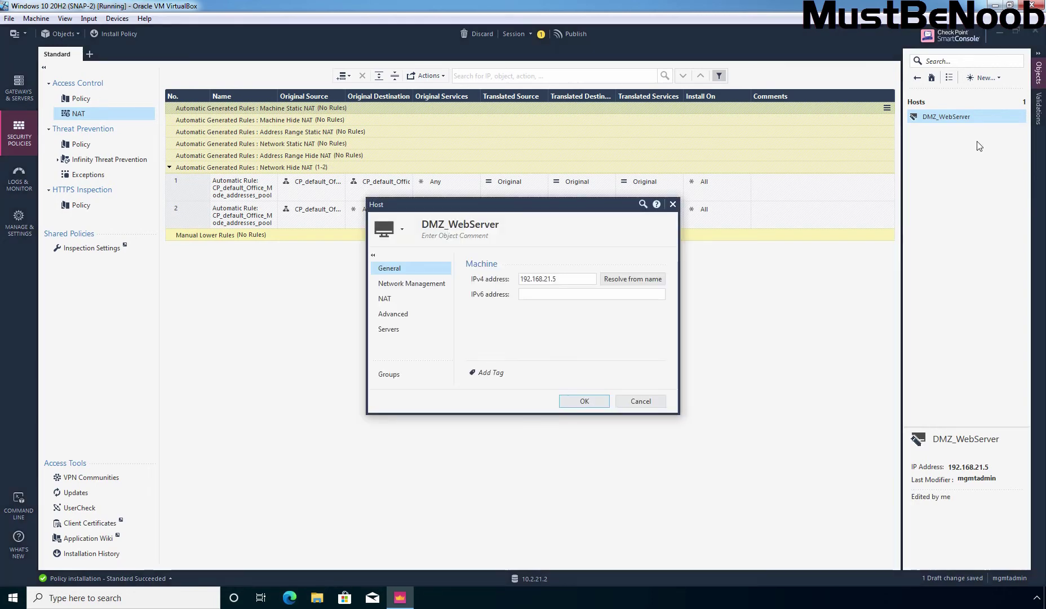
pyautogui.click(389, 302)
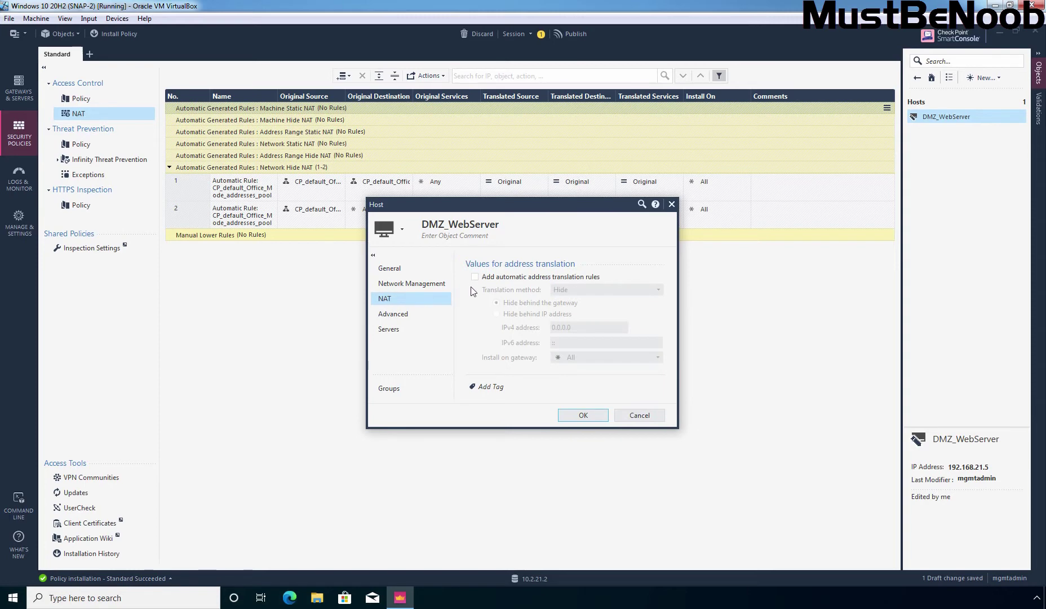
pyautogui.click(475, 277)
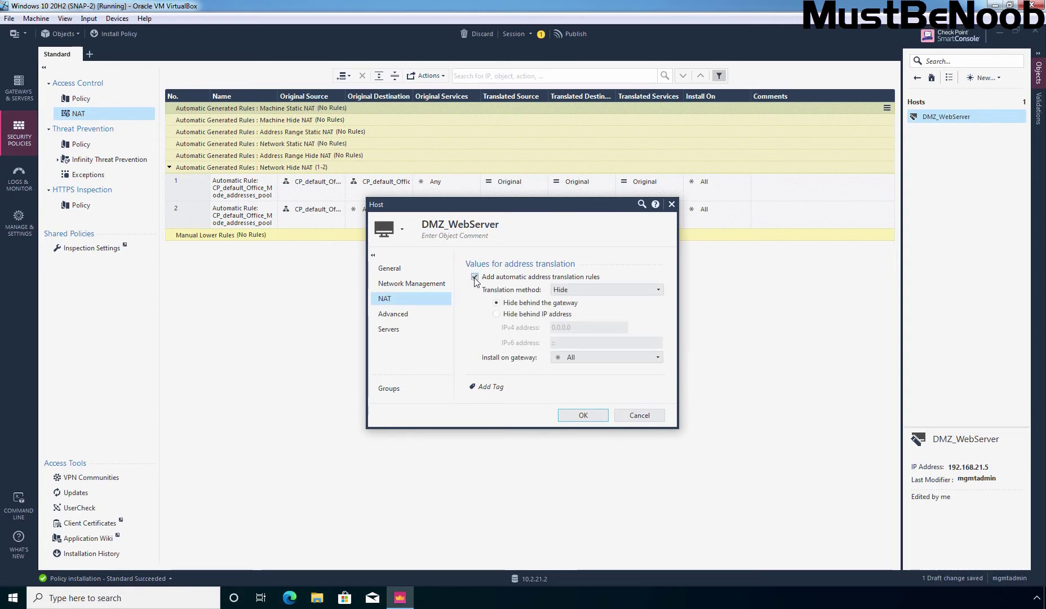
pyautogui.click(661, 289)
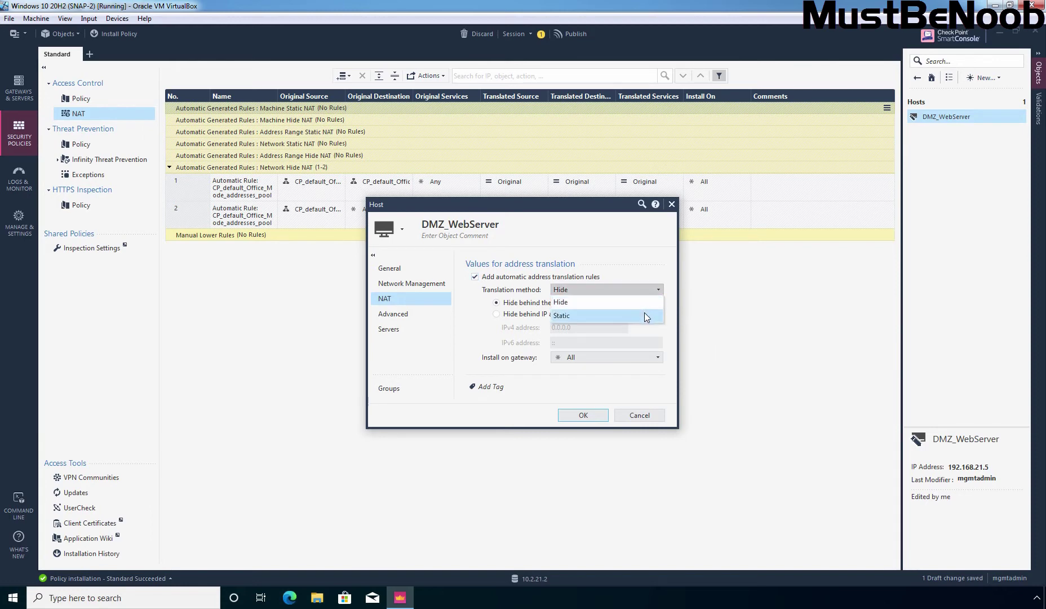
pyautogui.click(644, 312)
# - Set the translated IPv4 address to 172.18.72.3, install the translation on gateway MBNR81-GW01 and save the host
pyautogui.click(569, 319)
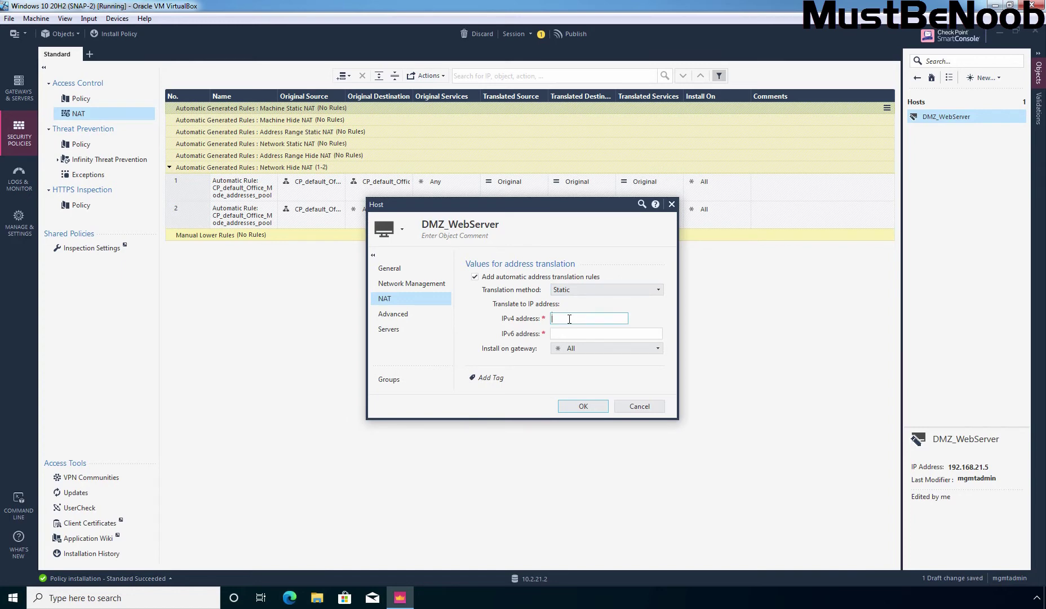
pyautogui.write('172.18.72.3')
pyautogui.click(659, 347)
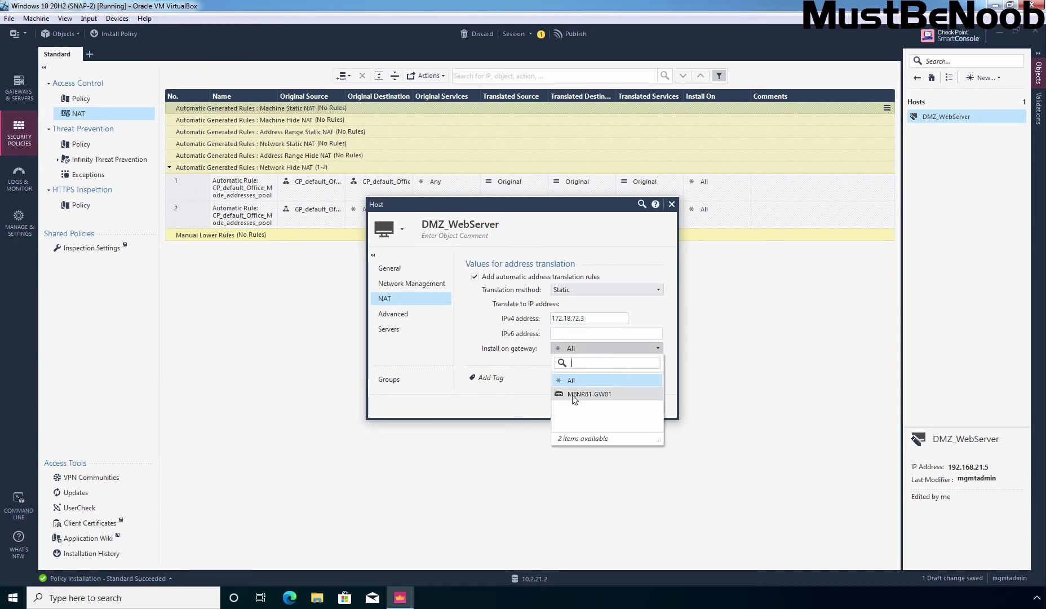
pyautogui.moveTo(574, 398)
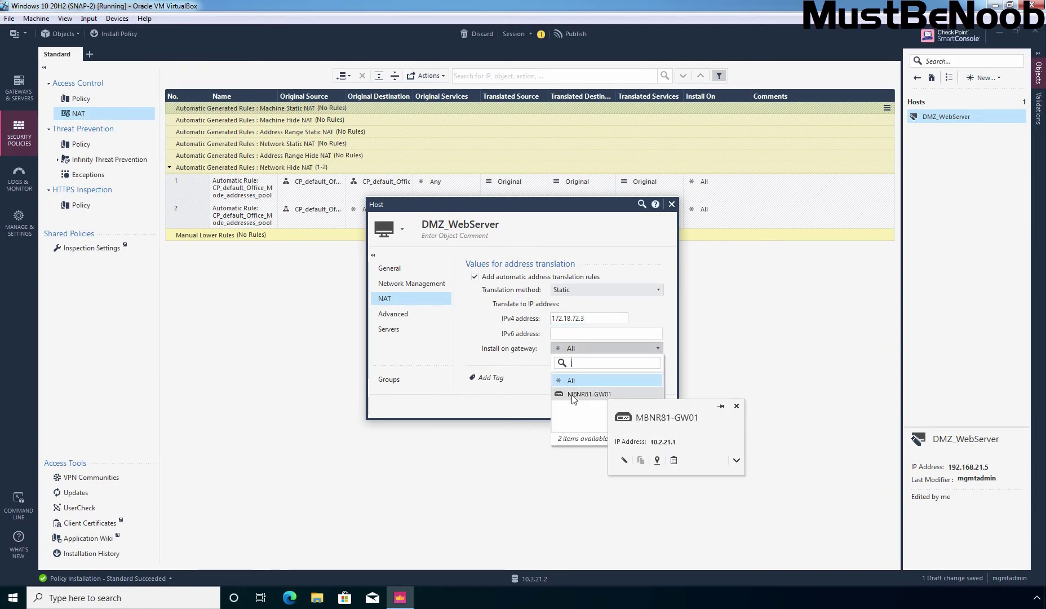
pyautogui.click(574, 396)
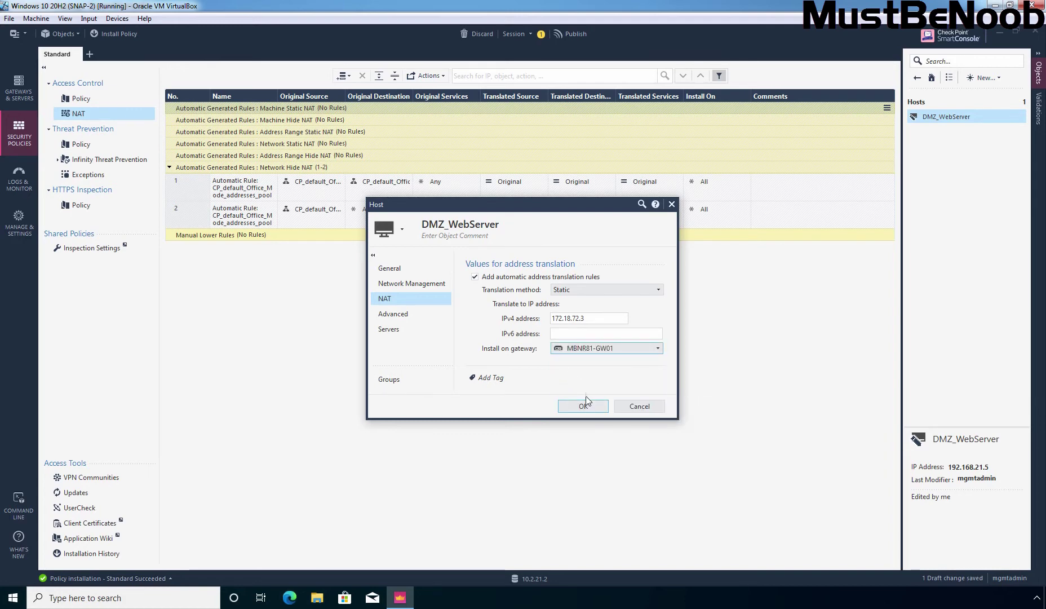
pyautogui.click(584, 408)
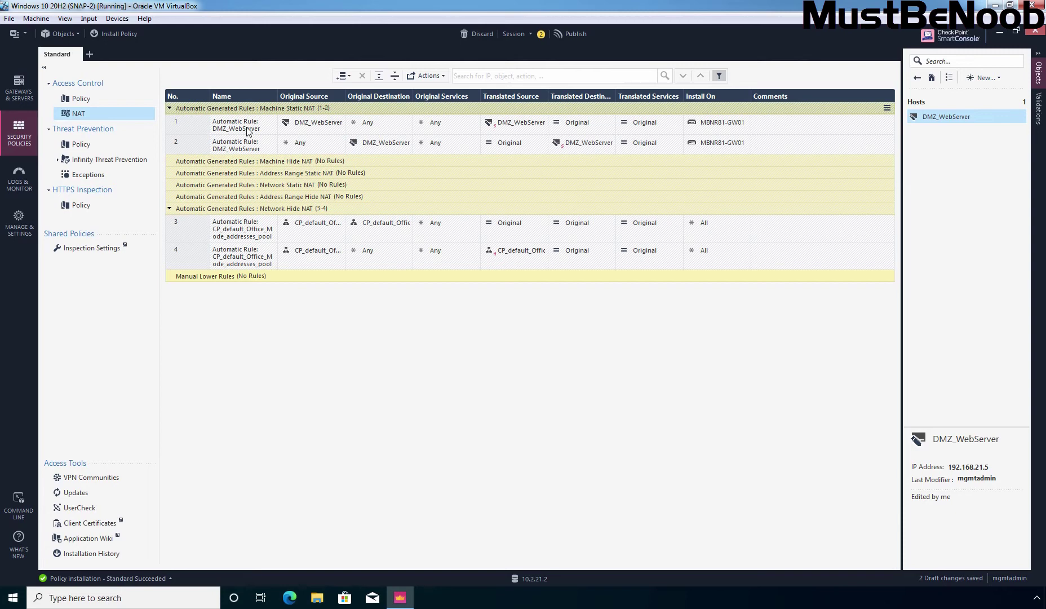
# - In the Access Control policy, add a section title named "Allow Access to DMZ Web Server" below the Allow Web Surfing rule
pyautogui.click(80, 98)
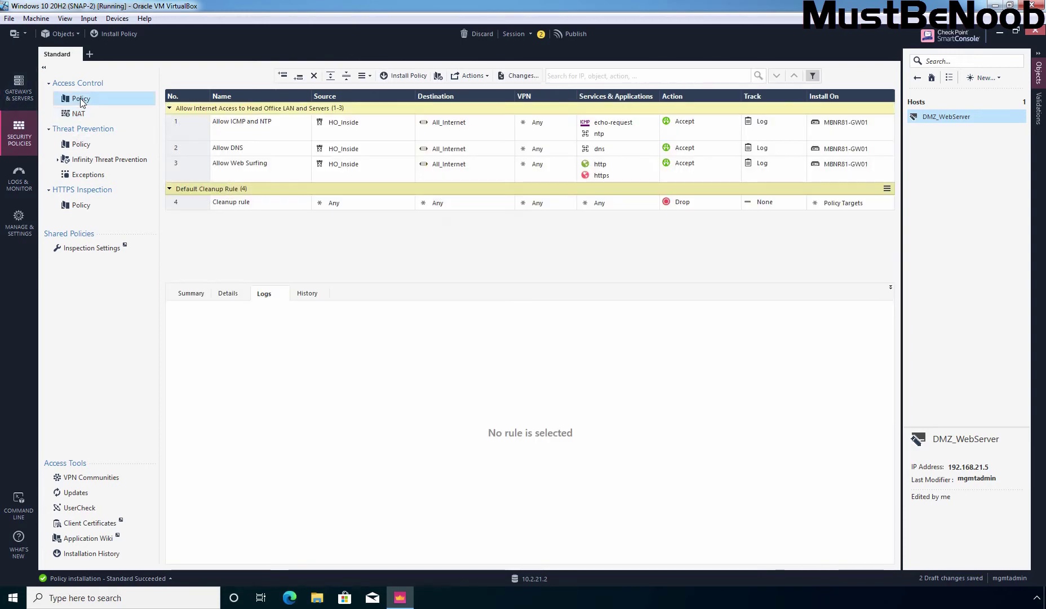
pyautogui.click(183, 173)
pyautogui.rightClick(184, 173)
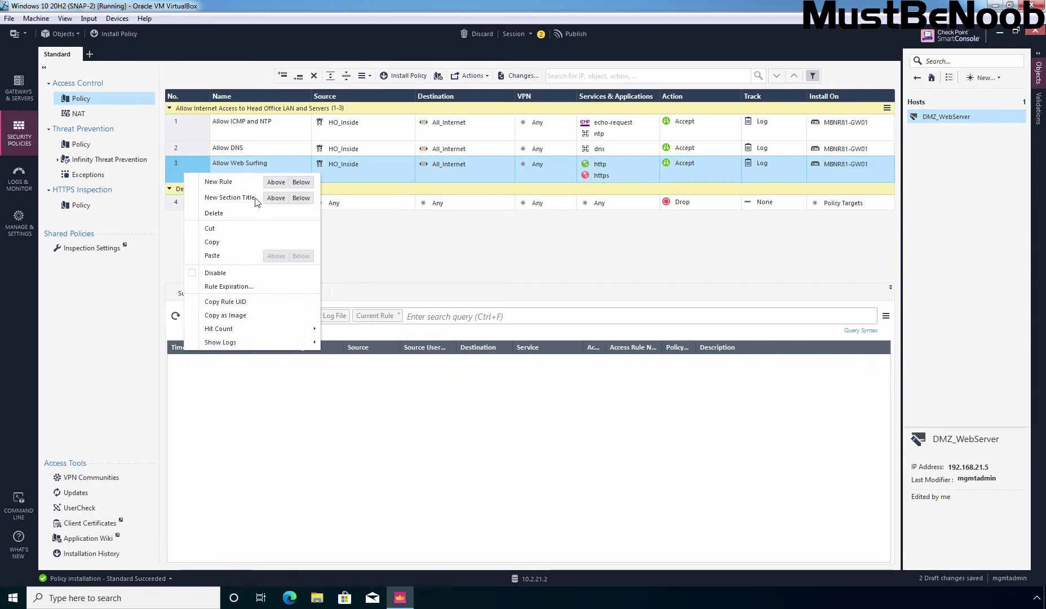
pyautogui.click(301, 198)
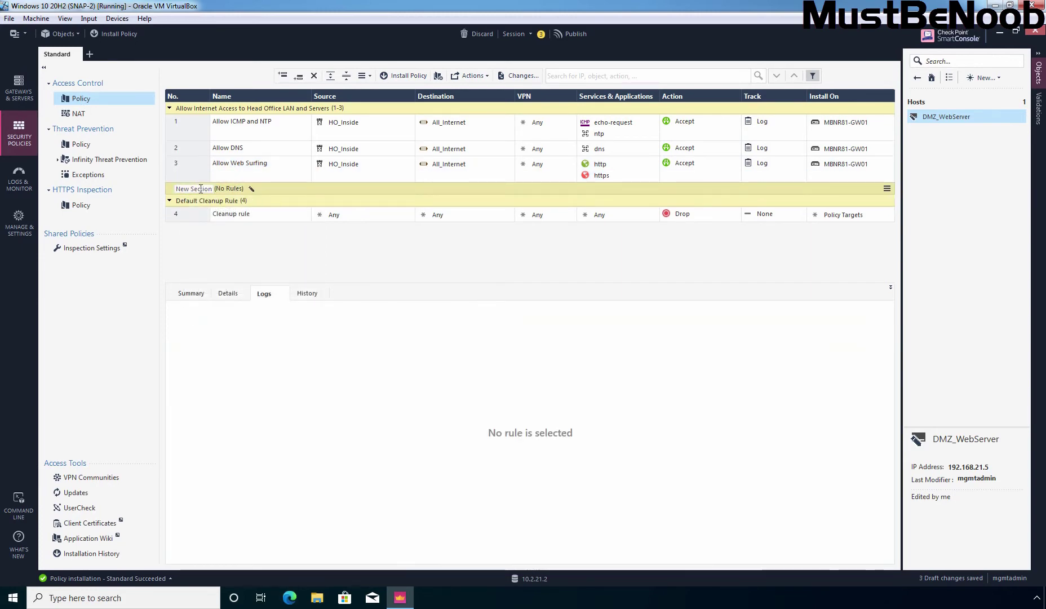
pyautogui.hotkey('ctrl', 'a')
pyautogui.write('Allow Access to DMZ Web Server')
pyautogui.press('Return')
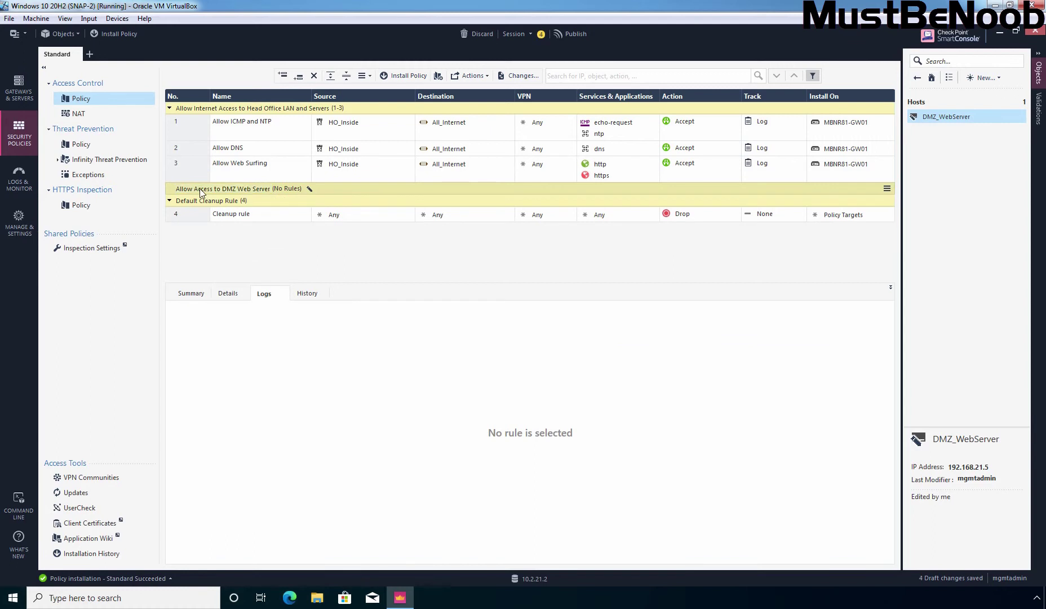
# - Add a new rule inside the empty DMZ web server section and name it "Allow Access to DMZ Web Server"
pyautogui.rightClick(199, 189)
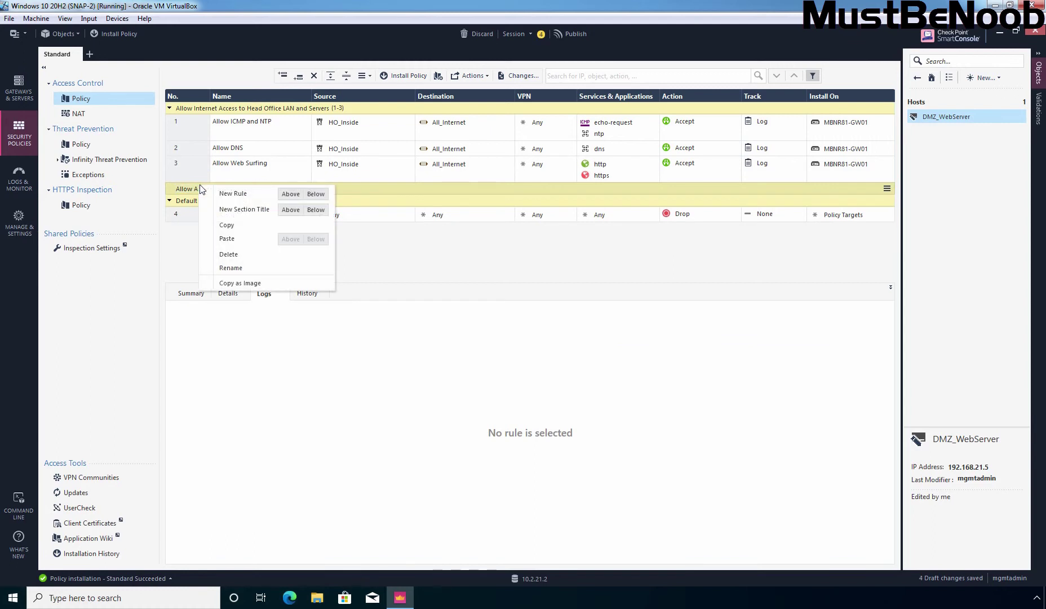
pyautogui.click(320, 196)
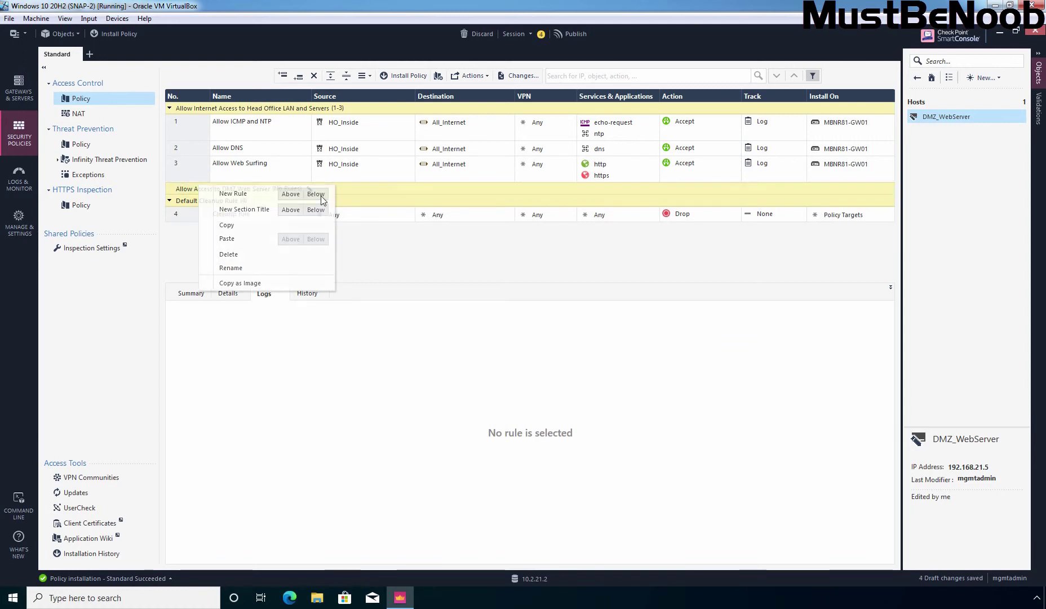
pyautogui.click(243, 203)
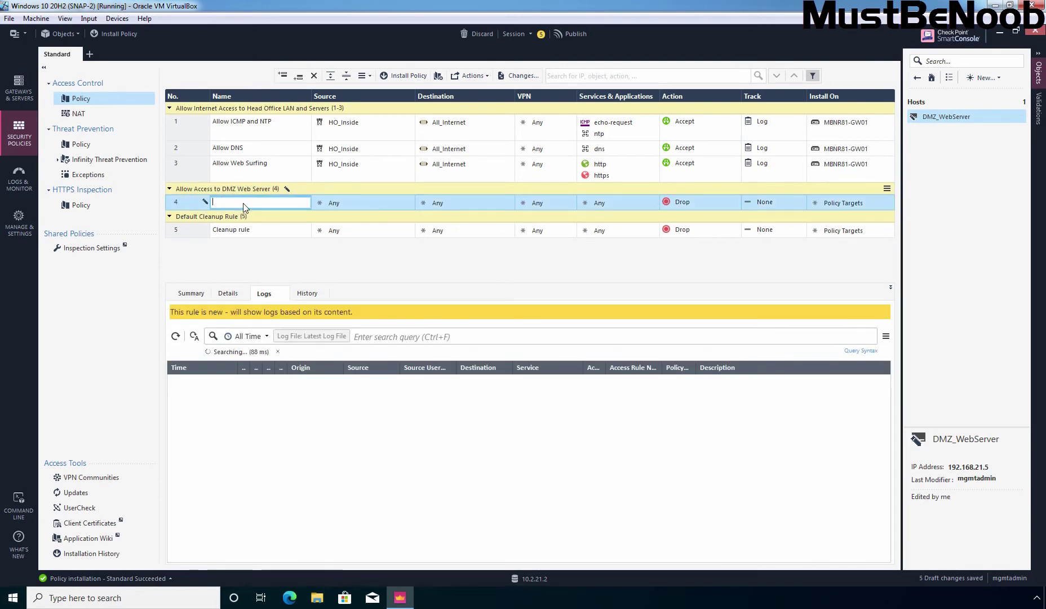
pyautogui.write('Allow Access to DMZ Web Server')
pyautogui.press('Return')
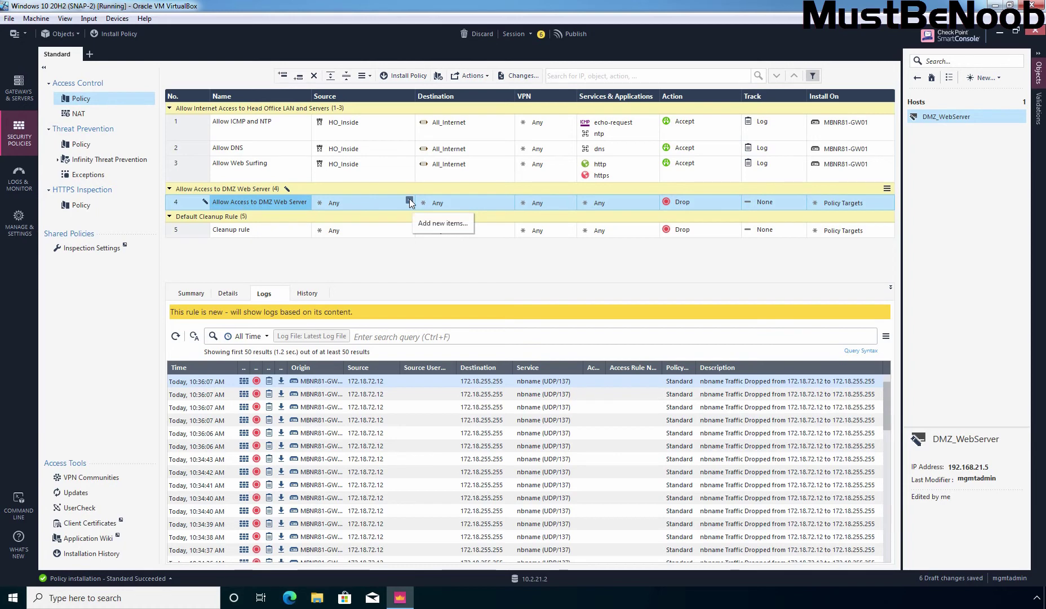
# - Leave the new rule's source as Any and set its destination to the DMZ_WebServer host
pyautogui.click(409, 201)
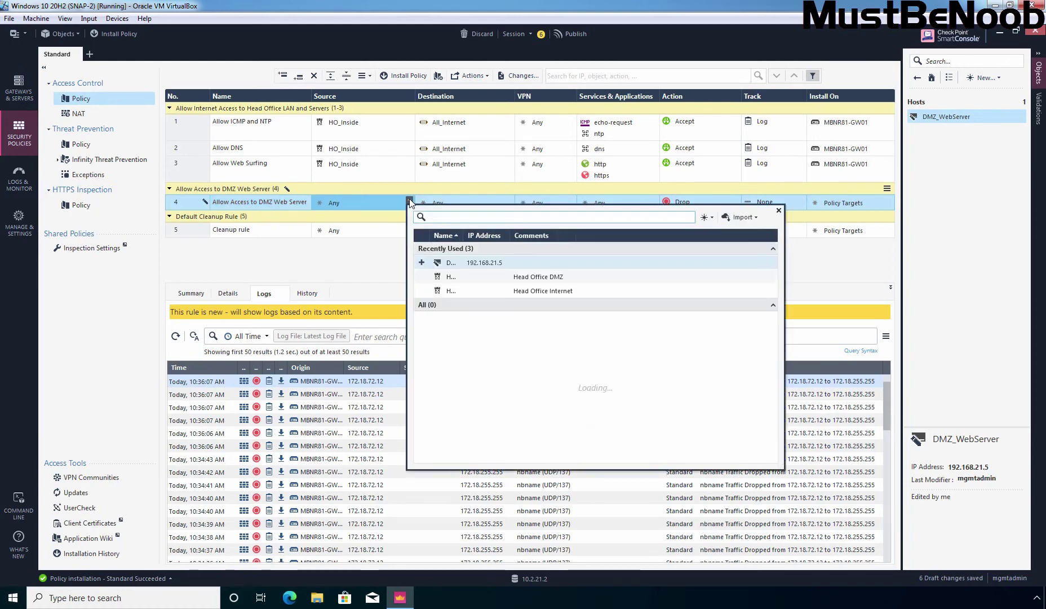
pyautogui.press('Escape')
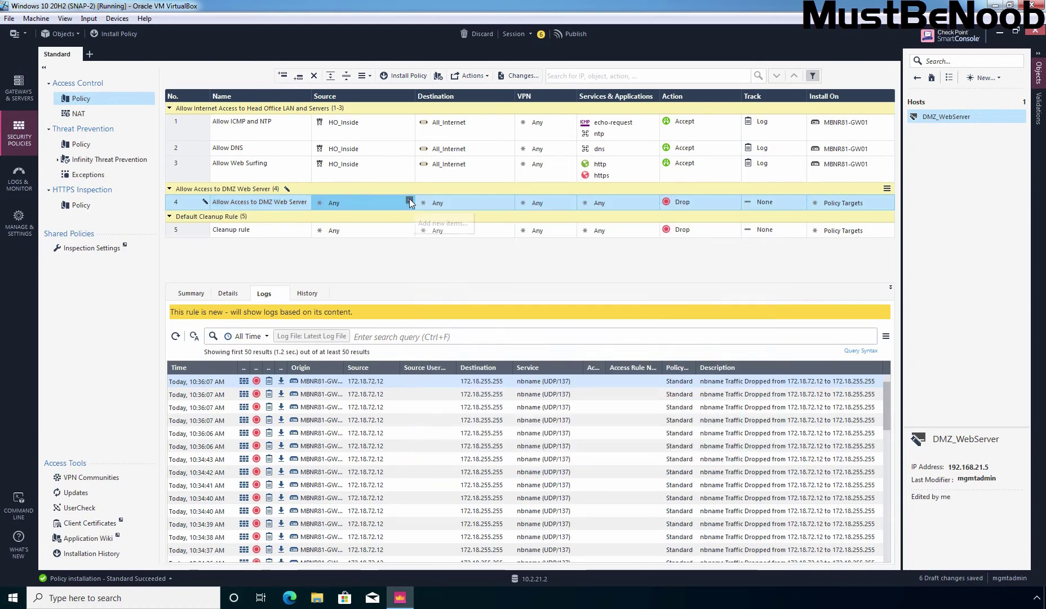
pyautogui.click(509, 200)
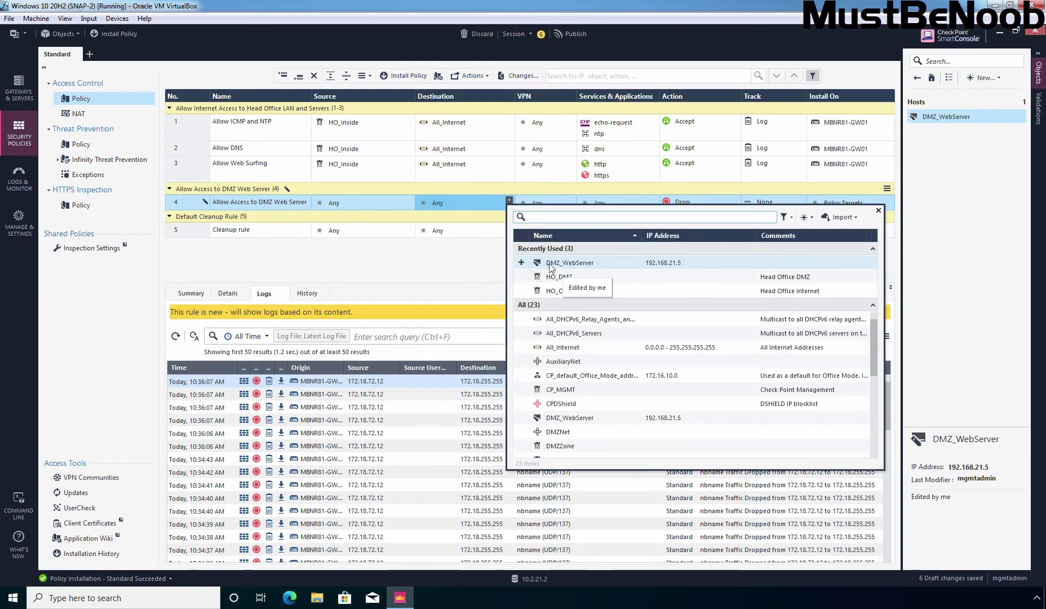
pyautogui.click(522, 263)
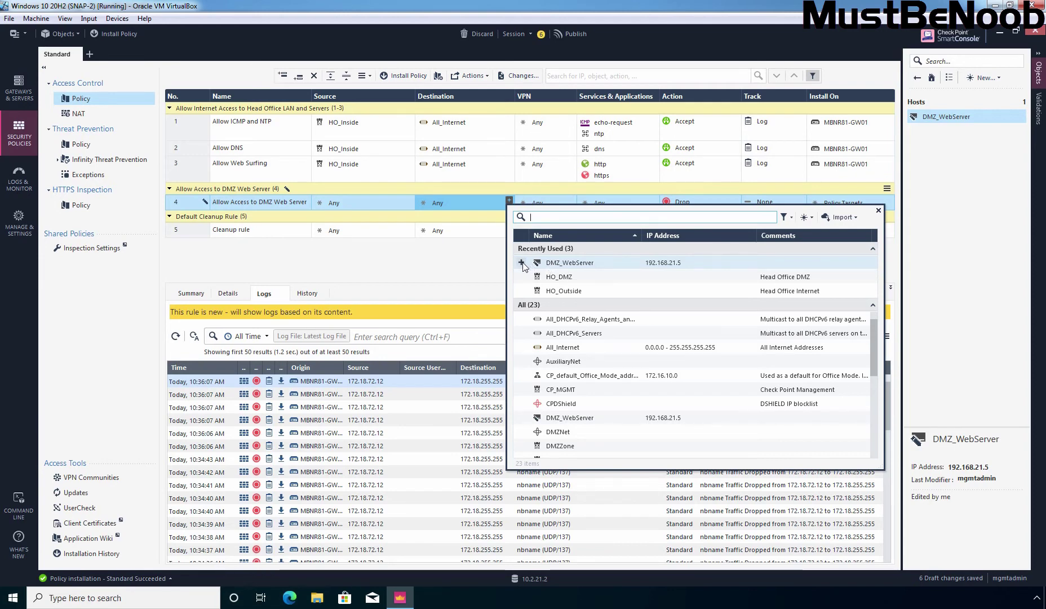
pyautogui.click(388, 261)
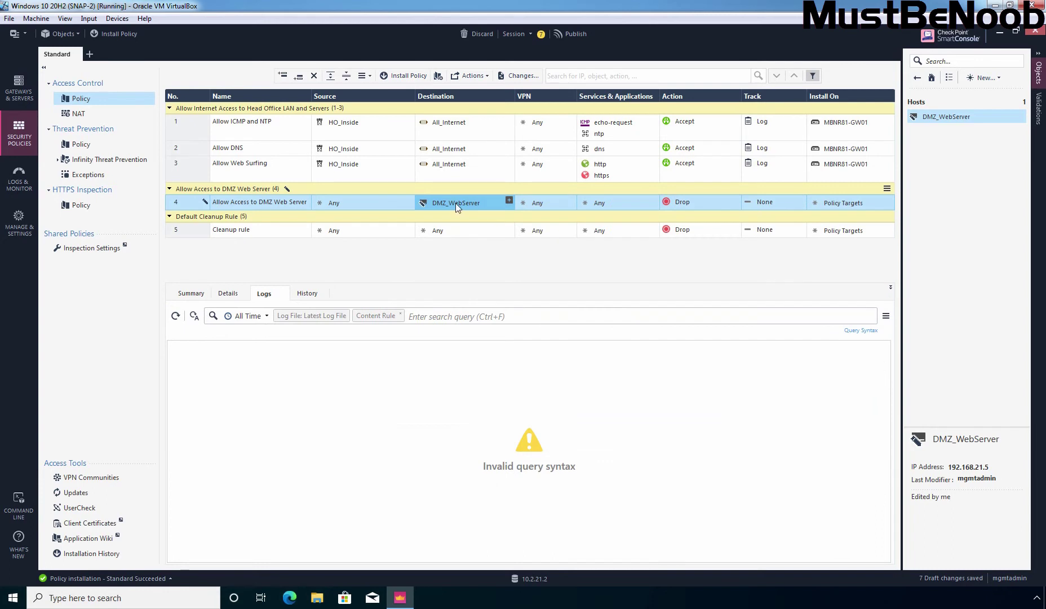
pyautogui.moveTo(470, 204)
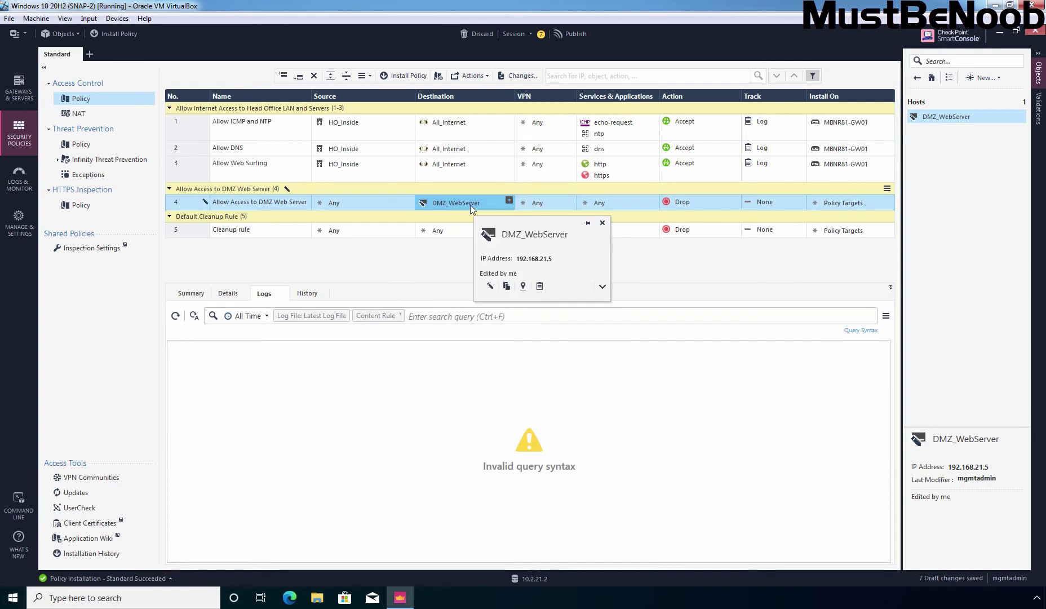
# - Add the echo-request, http and https services to the DMZ web server rule
pyautogui.click(654, 200)
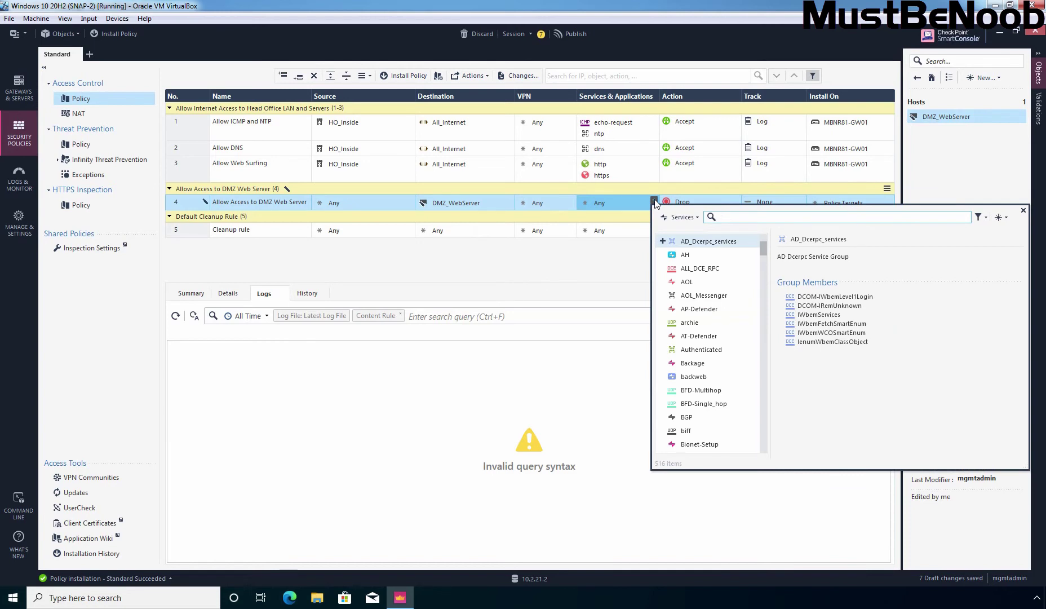
pyautogui.write('icmp')
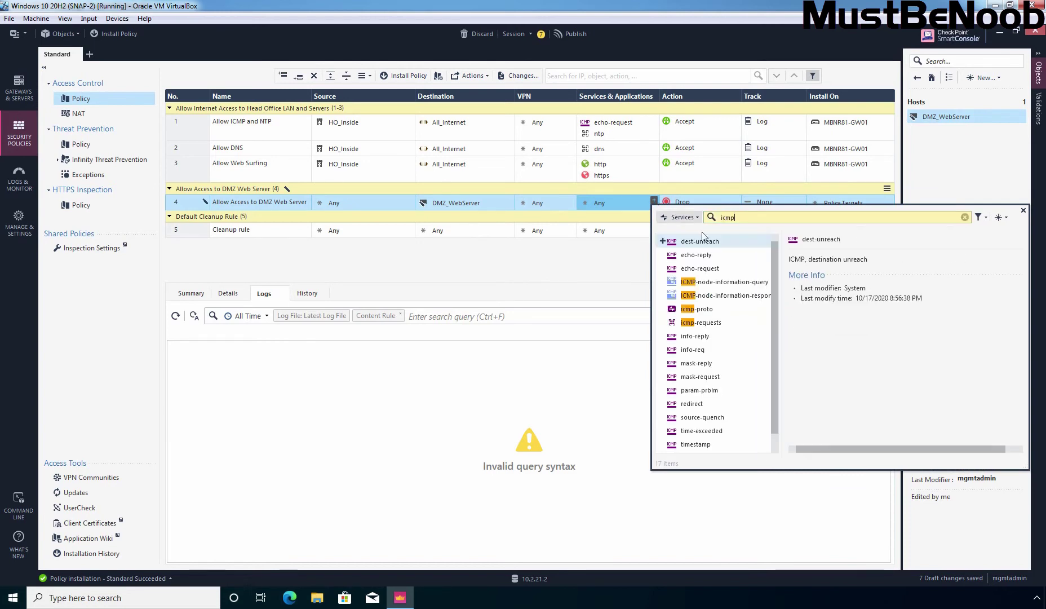
pyautogui.click(663, 269)
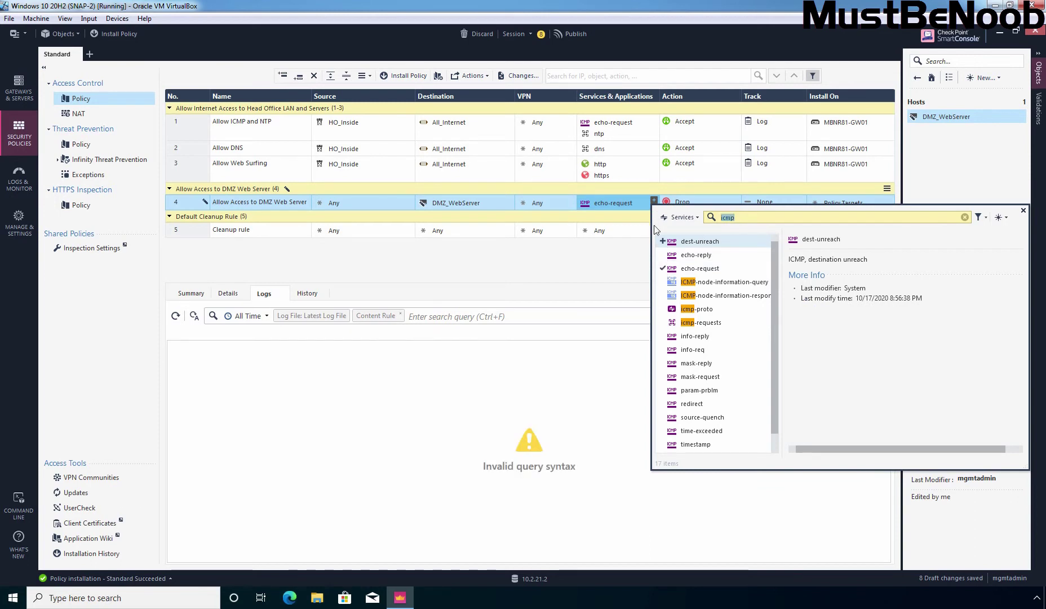
pyautogui.write('http')
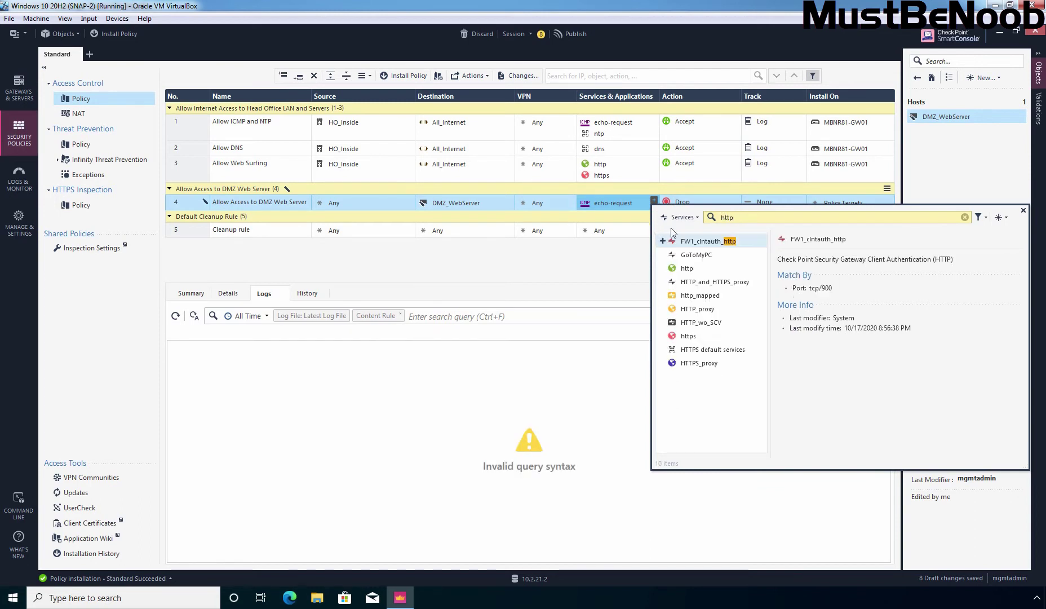
pyautogui.click(664, 270)
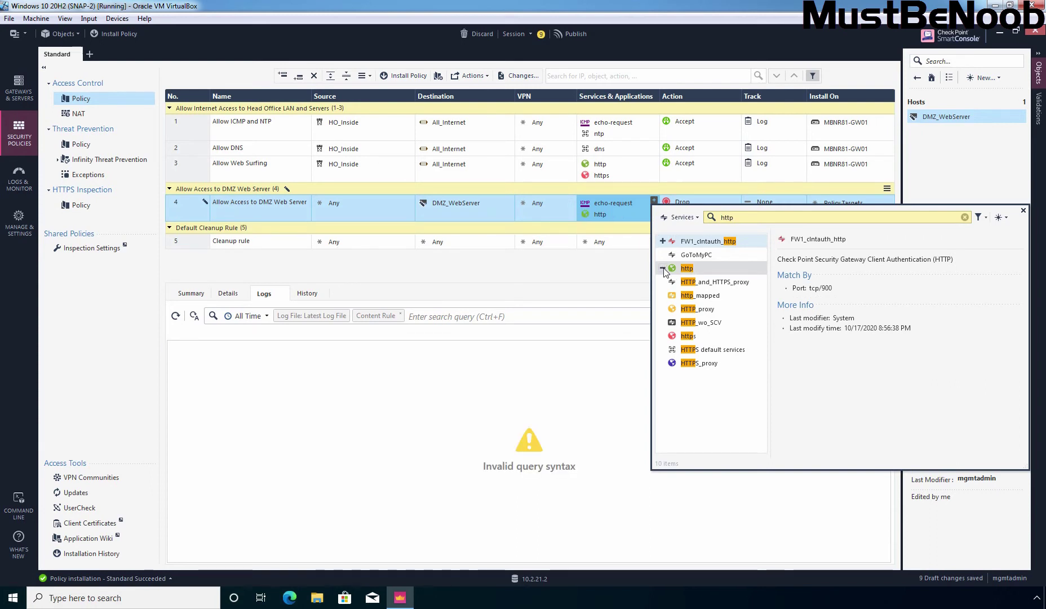
pyautogui.click(663, 336)
pyautogui.click(587, 294)
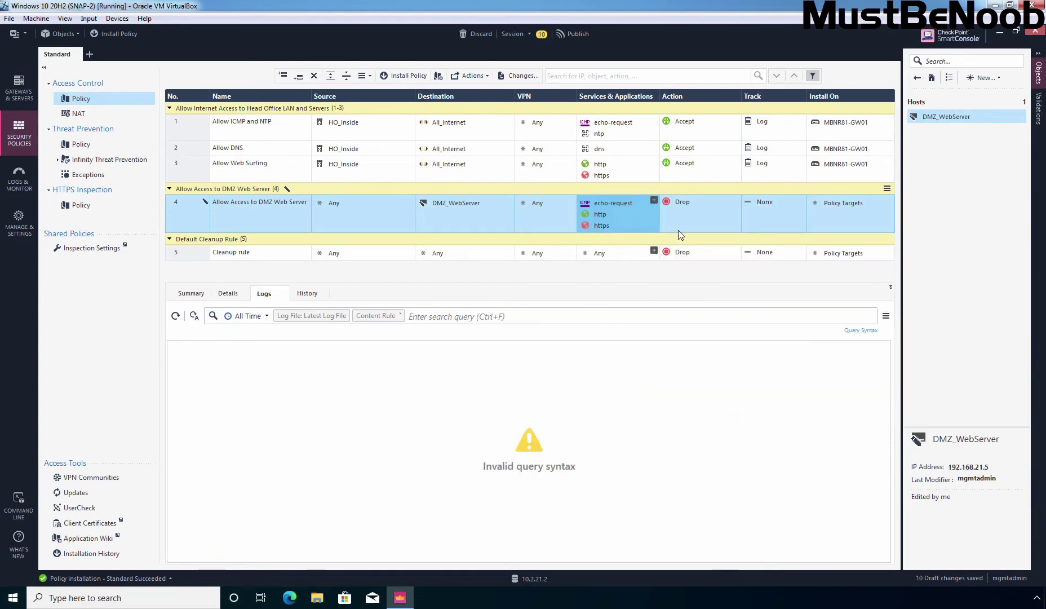
# - Set the DMZ web server rule's action to Accept, its tracking to Log and its installation target to MBNR81-GW01
pyautogui.click(737, 200)
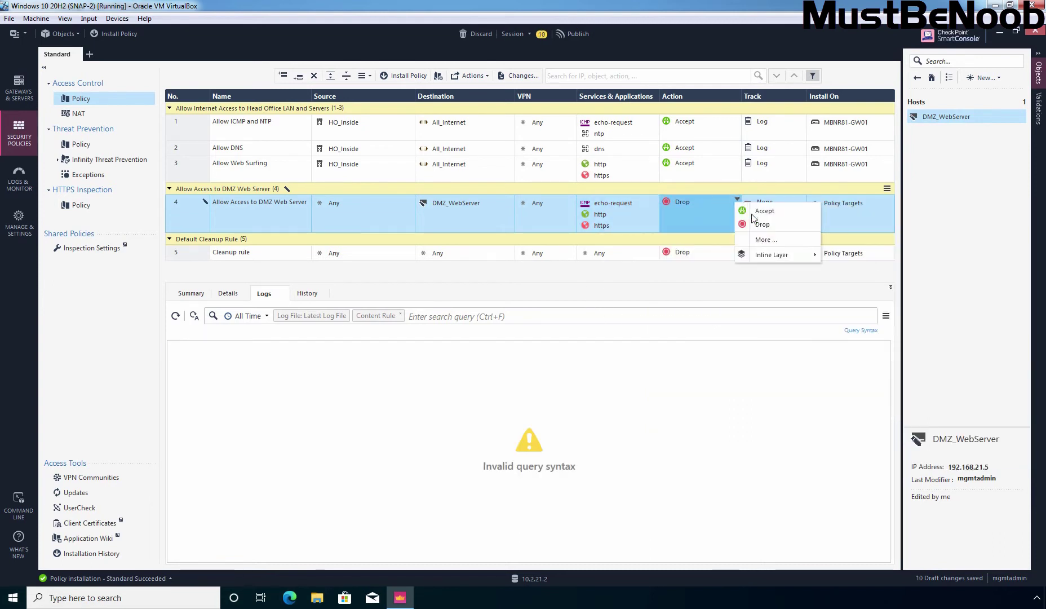
pyautogui.click(761, 206)
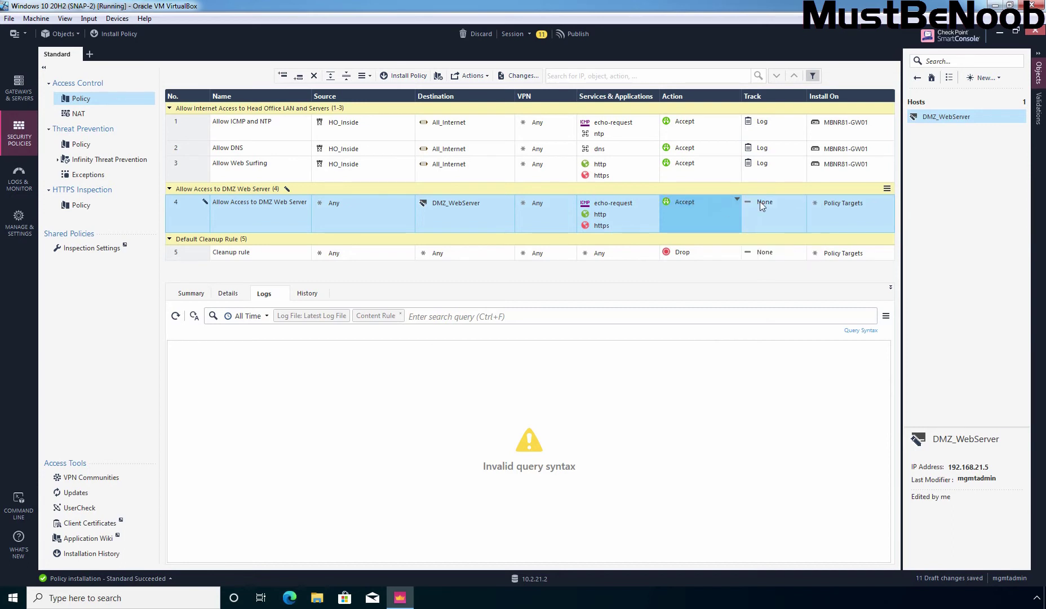
pyautogui.click(803, 200)
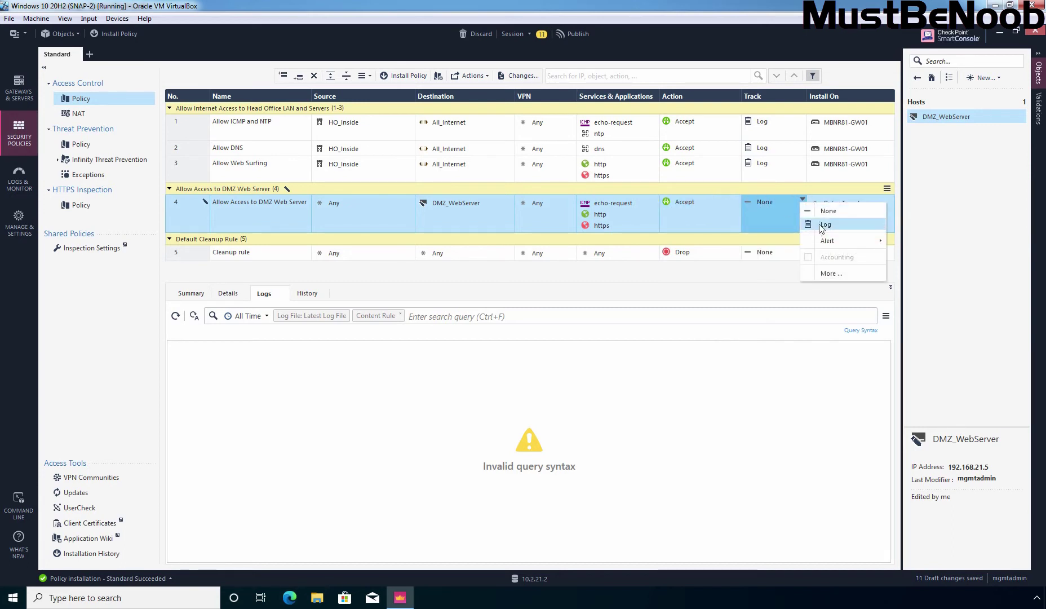
pyautogui.click(822, 225)
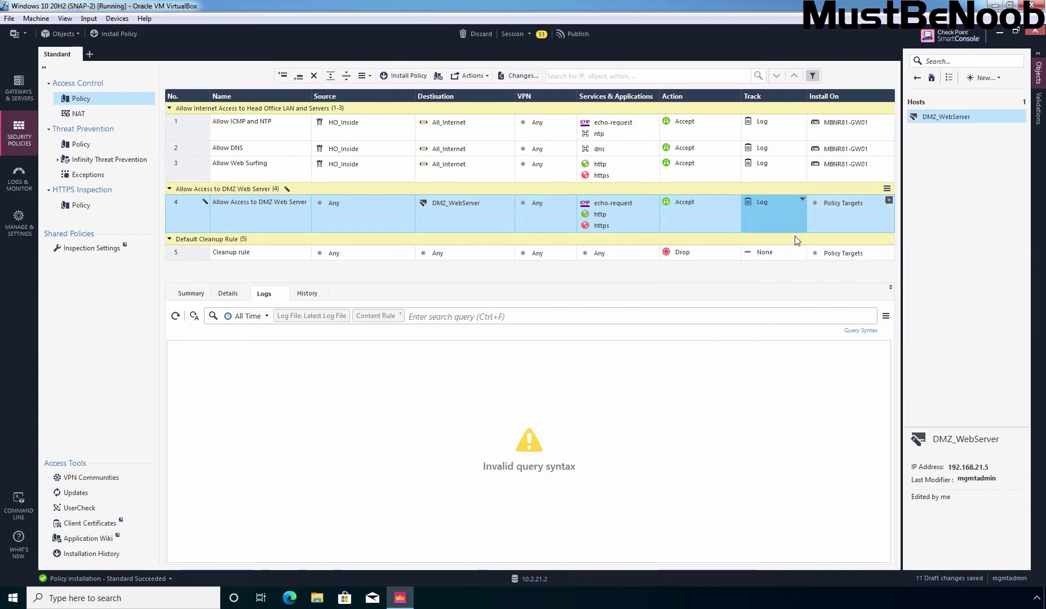
pyautogui.click(889, 200)
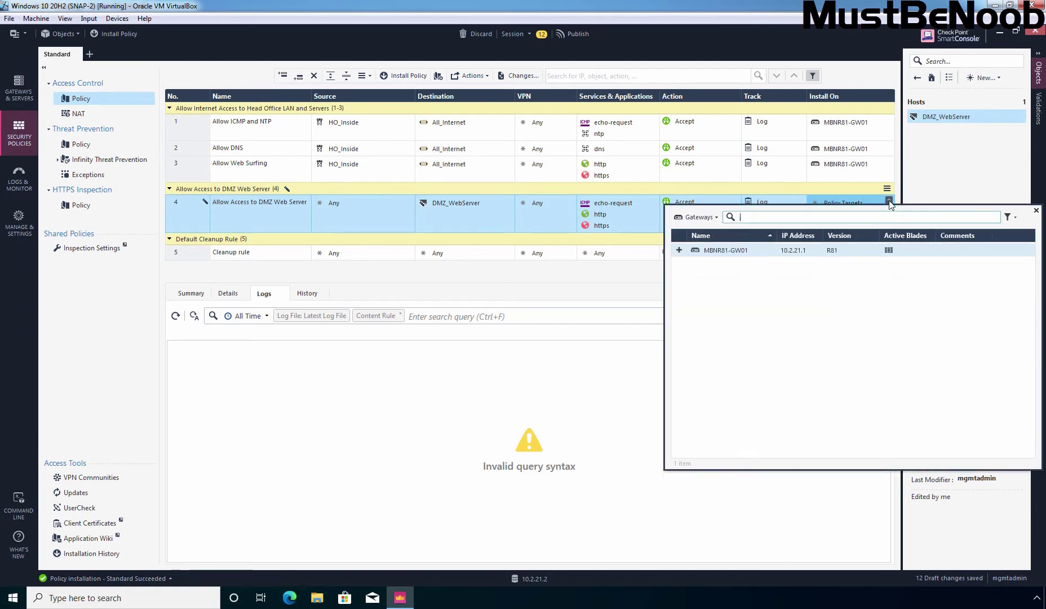
pyautogui.click(679, 250)
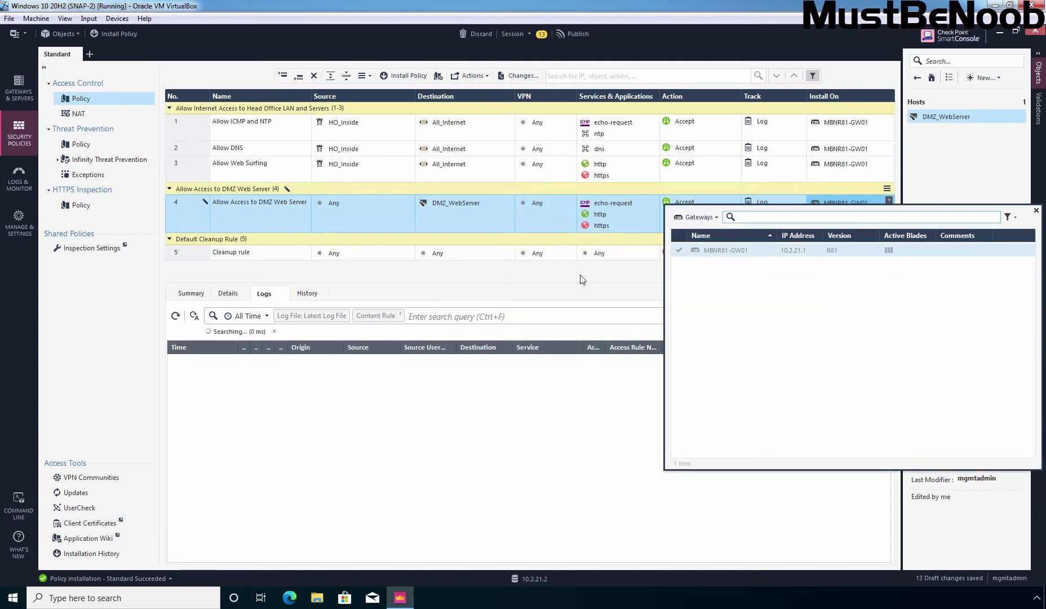
pyautogui.click(562, 279)
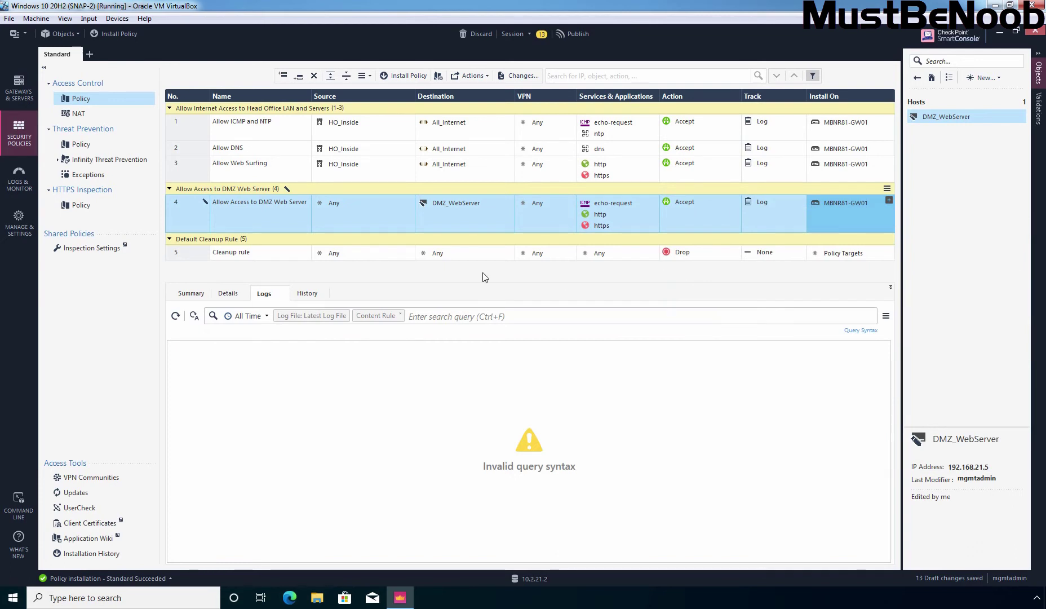
# - Publish the session's changes and install the Standard policy on gateway MBNR81-GW01
pyautogui.click(576, 32)
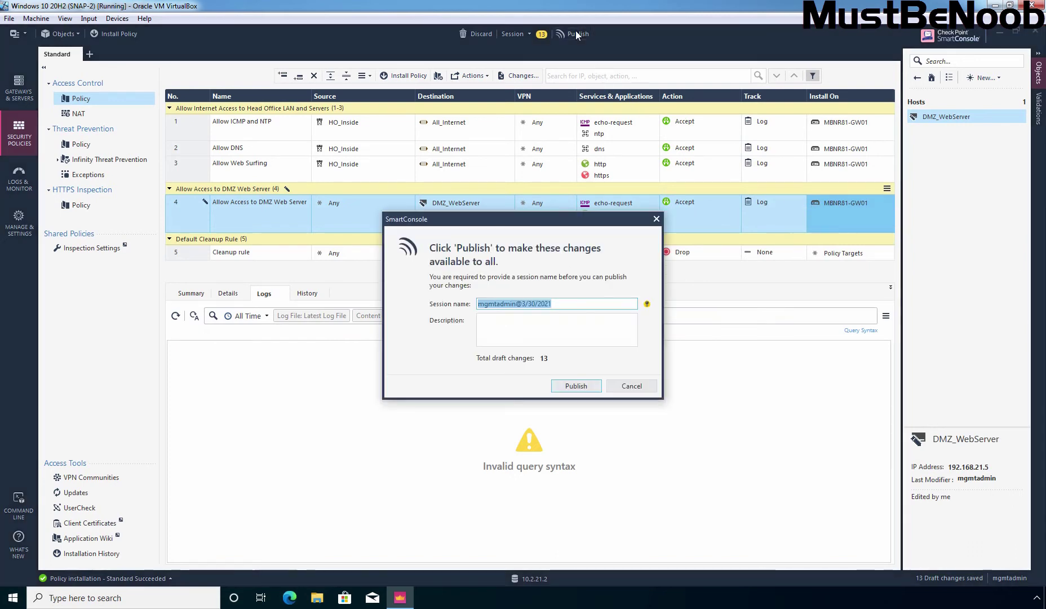
pyautogui.click(576, 386)
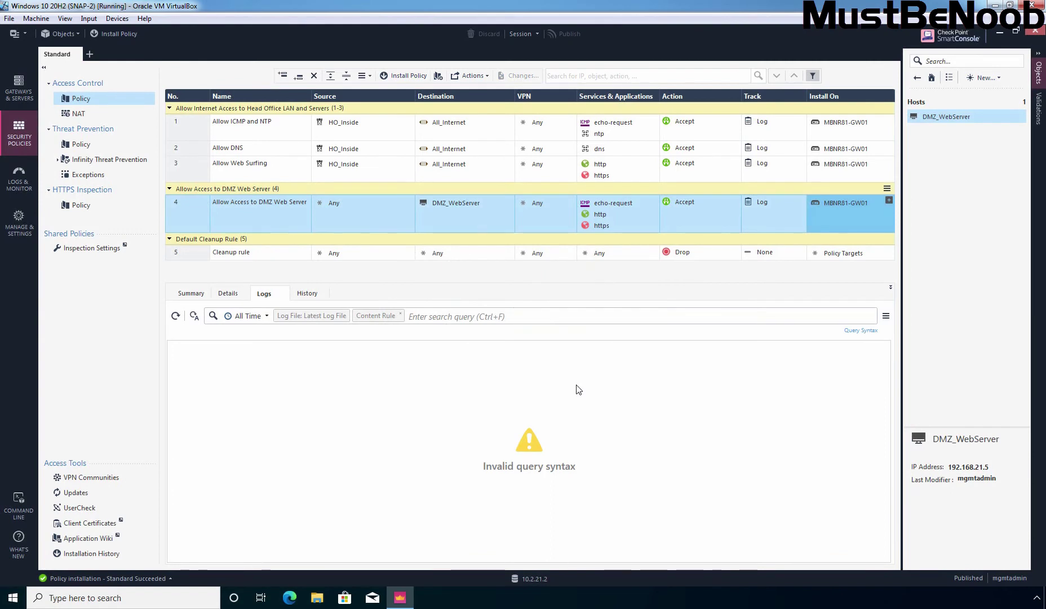
pyautogui.click(123, 37)
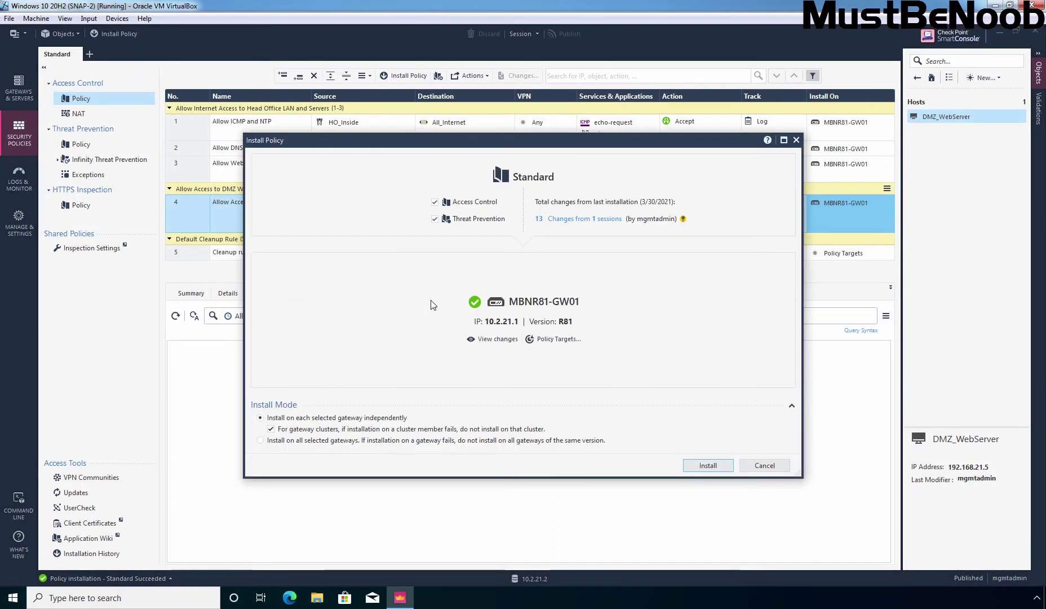
pyautogui.click(708, 465)
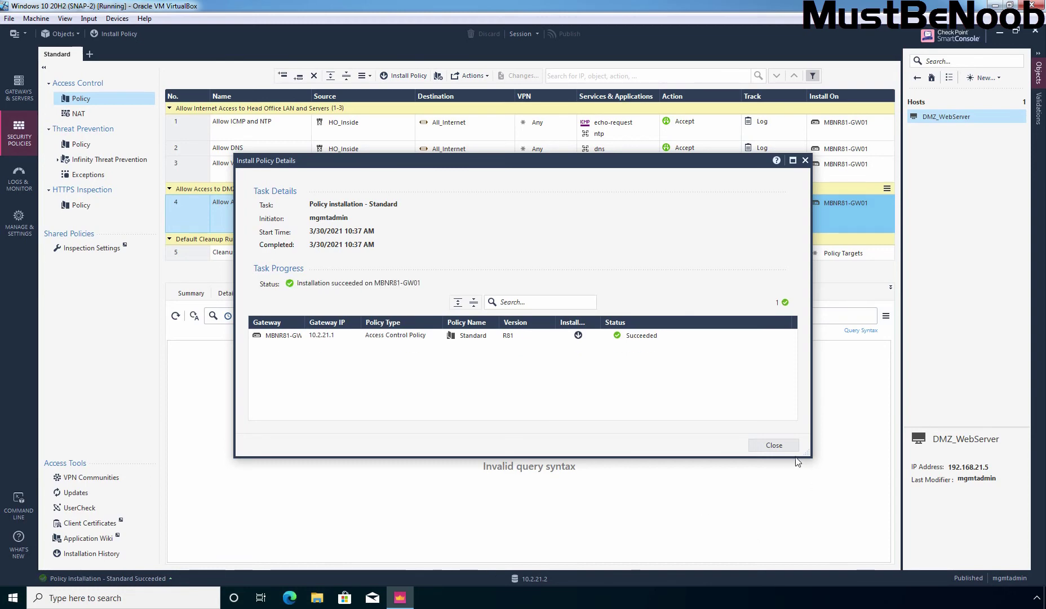
pyautogui.click(775, 446)
# - Switch to the TEST_VM machine and check its IPv4 address and default gateway in the ipconfig output
pyautogui.hotkey('alt', 'Tab')
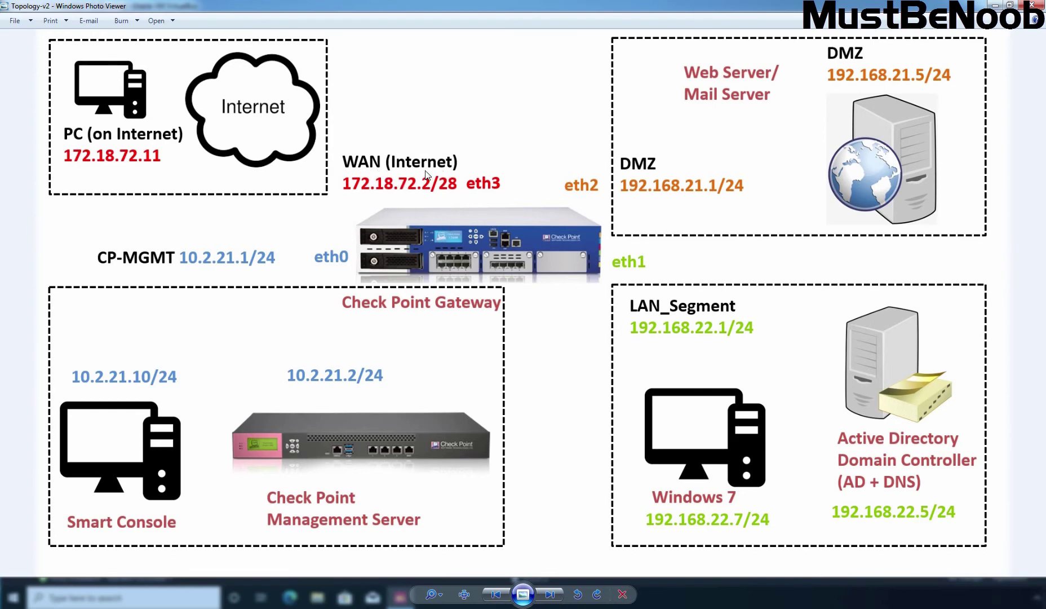
pyautogui.hotkey('alt', 'Tab')
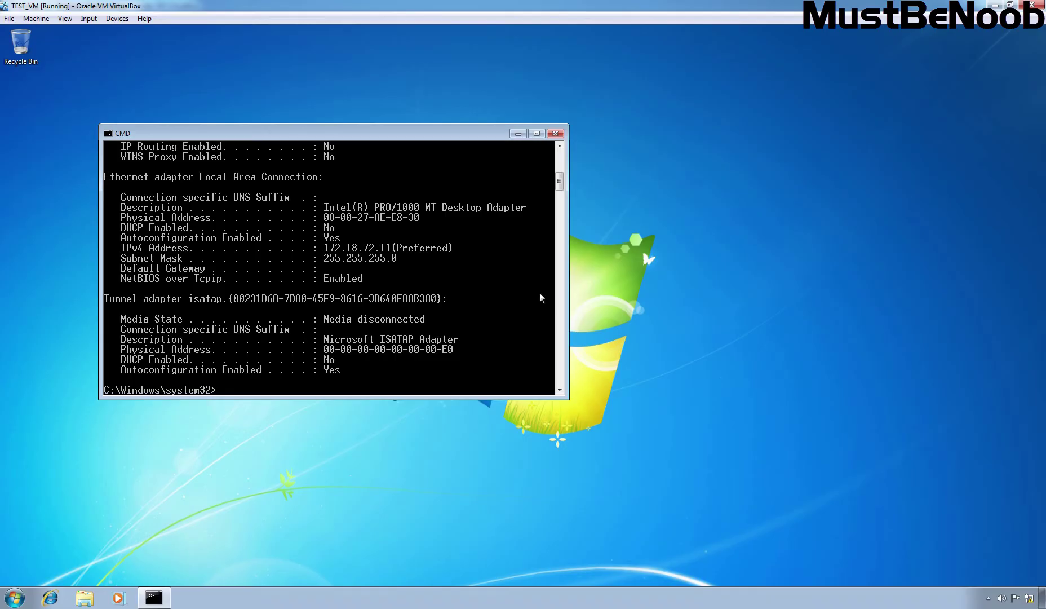
pyautogui.scroll(3, 473, 286)
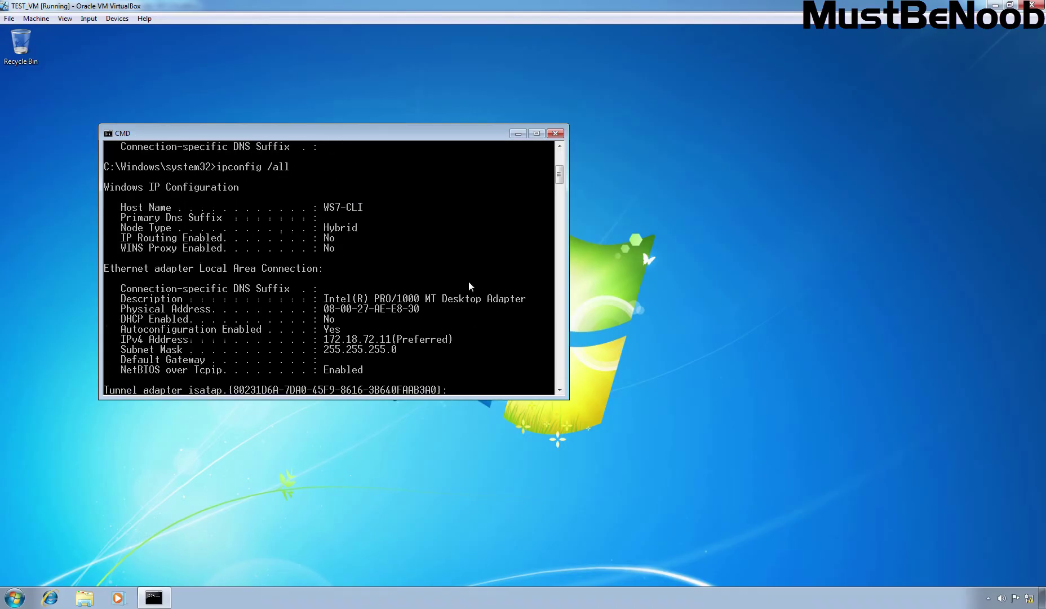
pyautogui.scroll(-2, 470, 286)
pyautogui.scroll(-2, 471, 286)
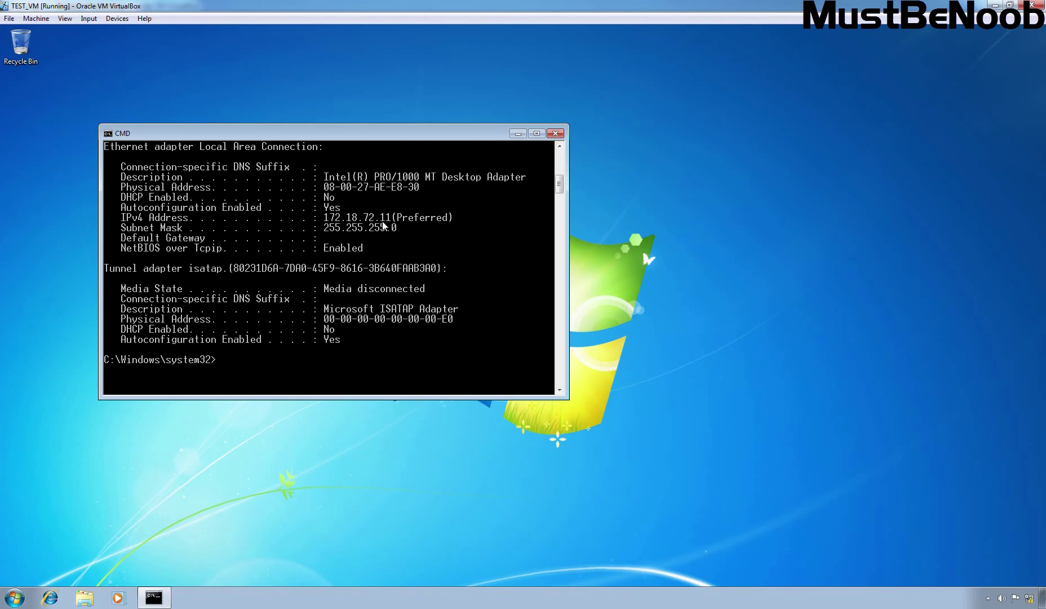
# - Open a new command prompt on TEST_VM and ping the web server's public address 172.18.72.3
pyautogui.press('super+r')
pyautogui.write('cmd')
pyautogui.press('Return')
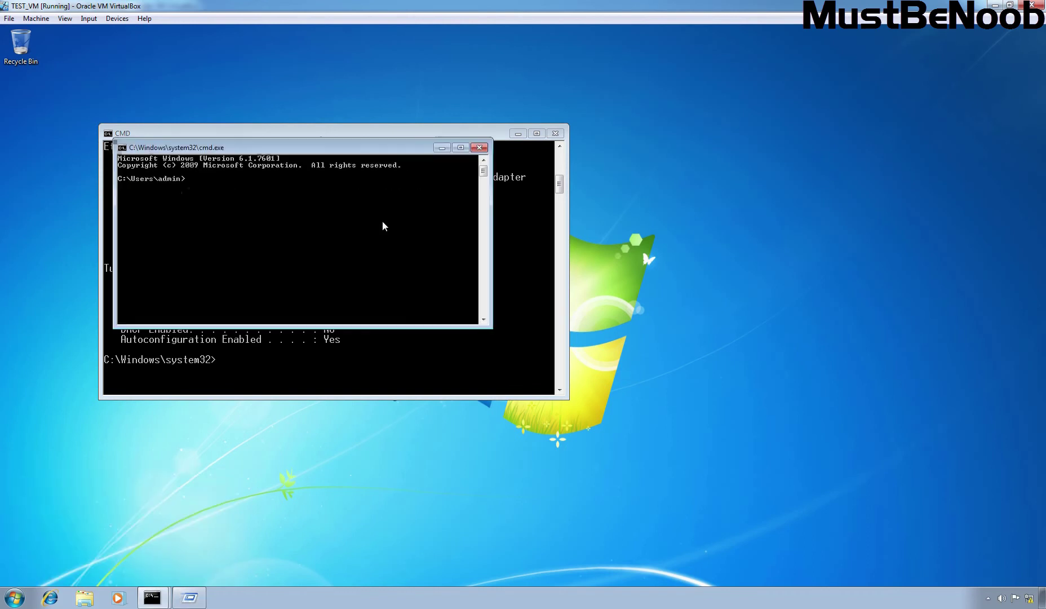
pyautogui.write('ping')
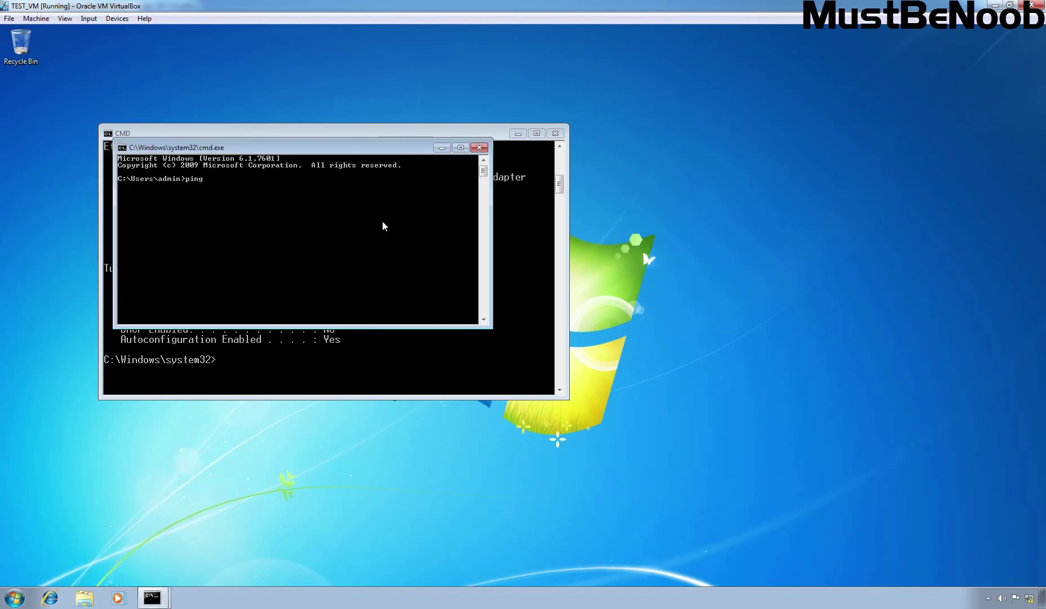
pyautogui.write(' 172.18.72.3')
pyautogui.press('Return')
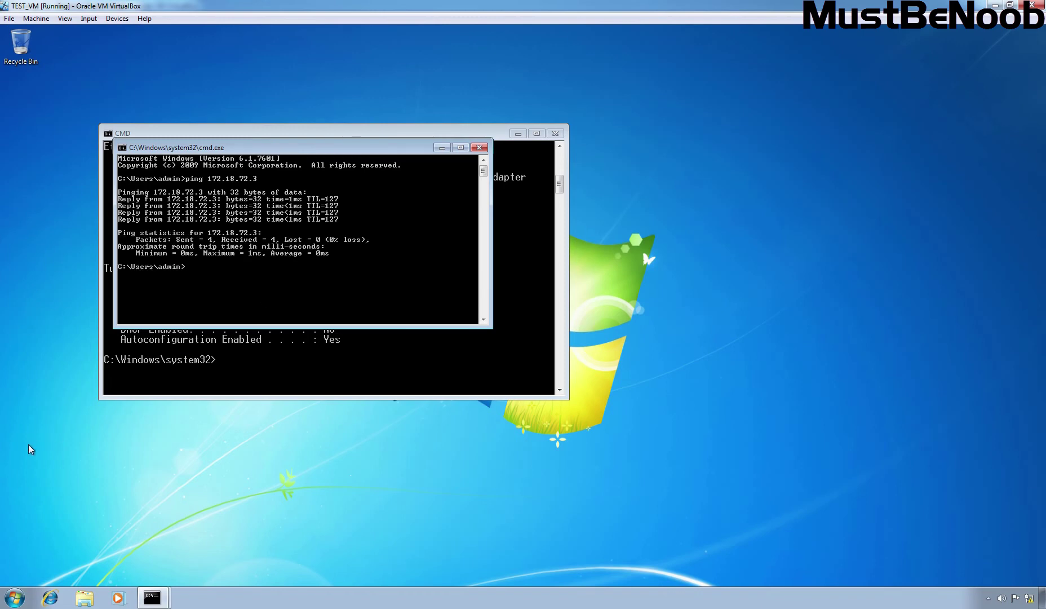
pyautogui.click(51, 599)
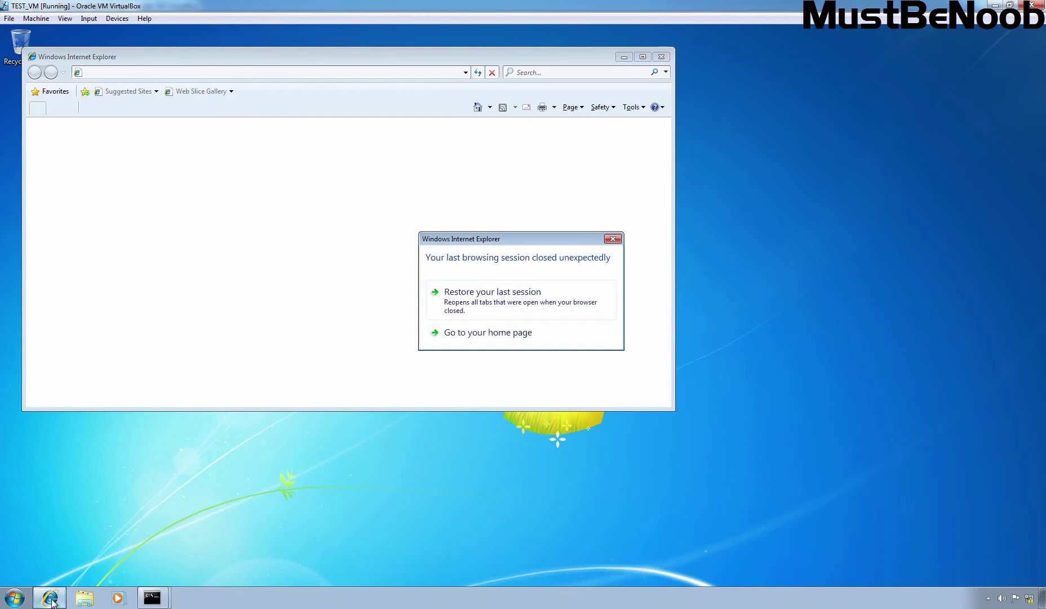
pyautogui.click(496, 338)
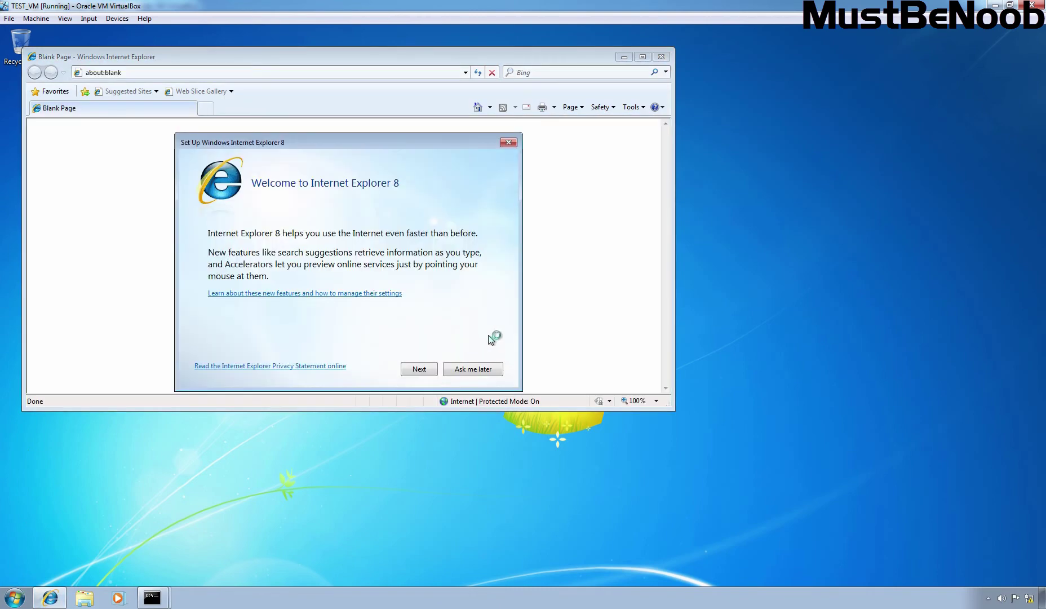
pyautogui.click(508, 142)
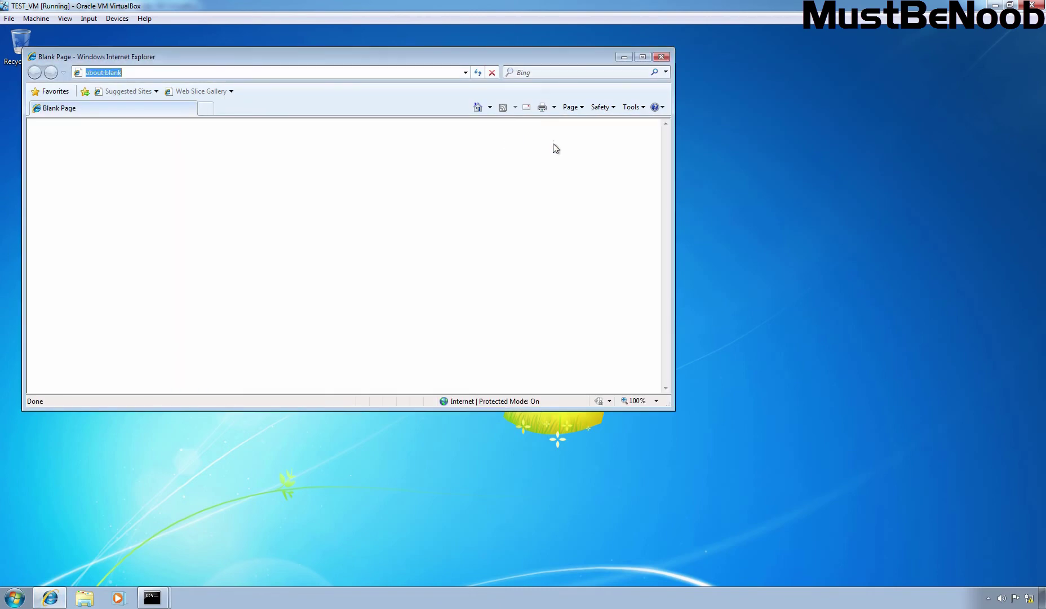
pyautogui.click(643, 56)
pyautogui.write('htt')
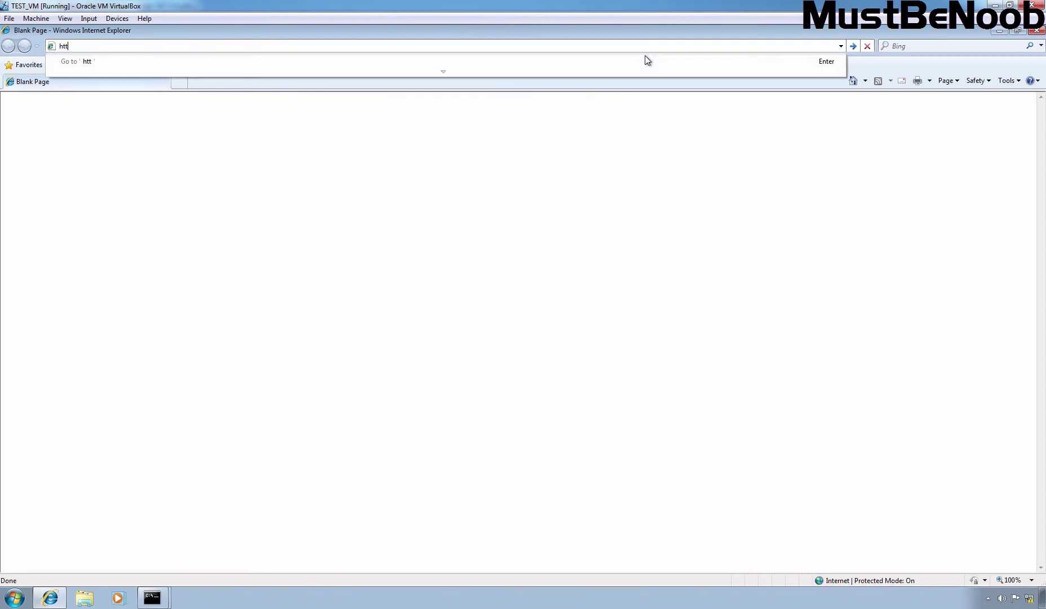
pyautogui.write('p://172.18.72.3')
pyautogui.press('Return')
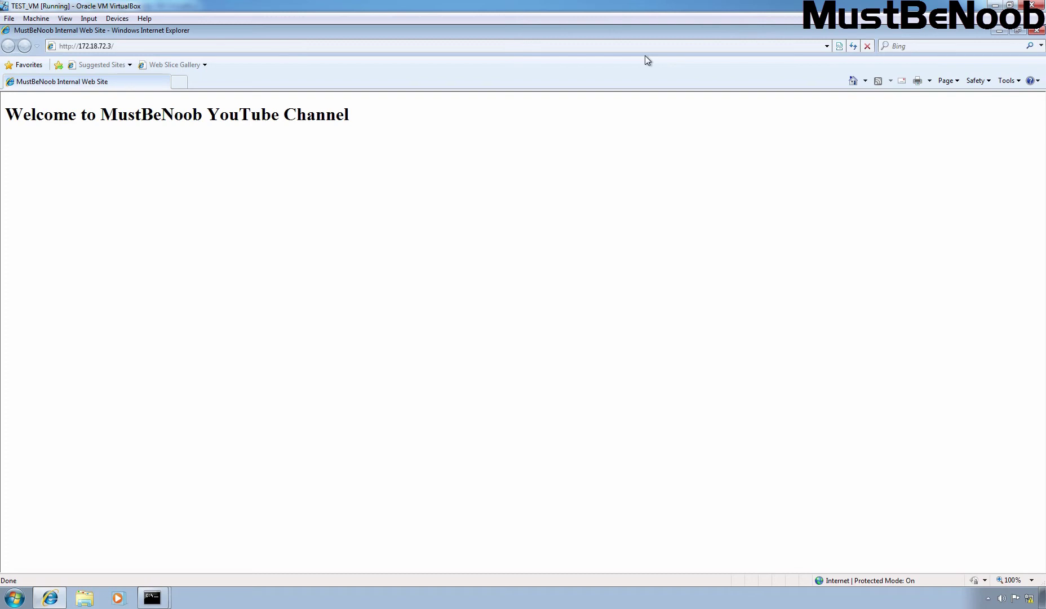
# - Bring the ping command prompt in front of the browser and set its font size to 10 x 18
pyautogui.click(152, 597)
pyautogui.click(151, 572)
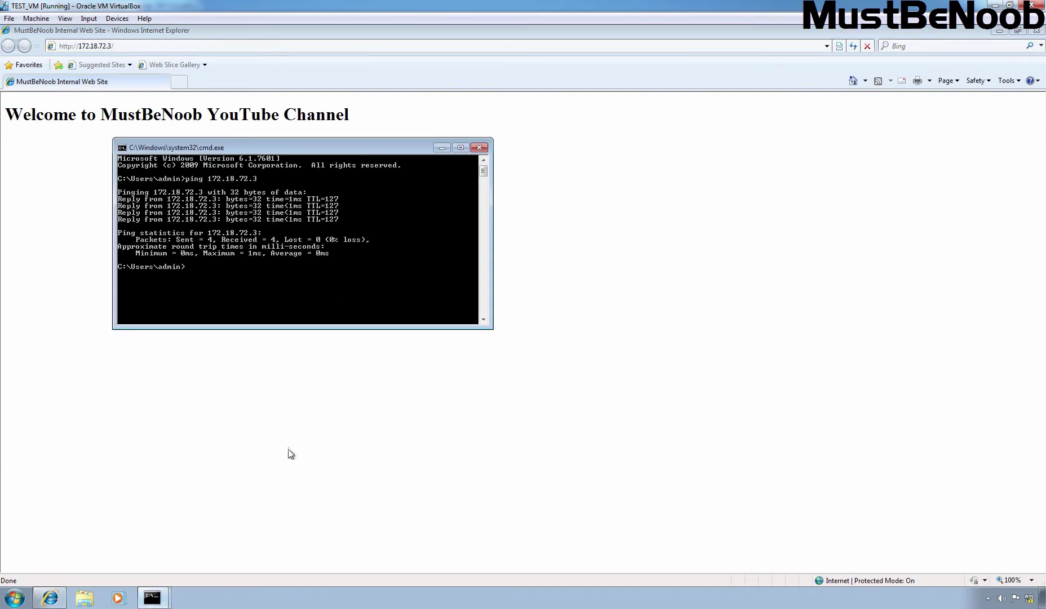
pyautogui.moveTo(448, 149); pyautogui.dragTo(711, 129)
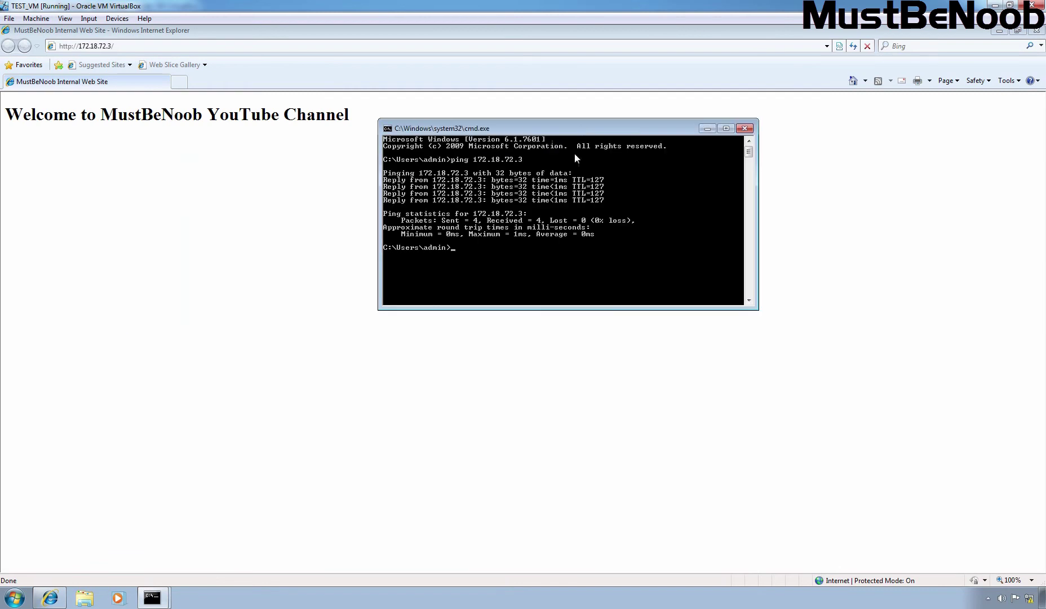
pyautogui.rightClick(552, 128)
pyautogui.click(581, 236)
pyautogui.click(438, 155)
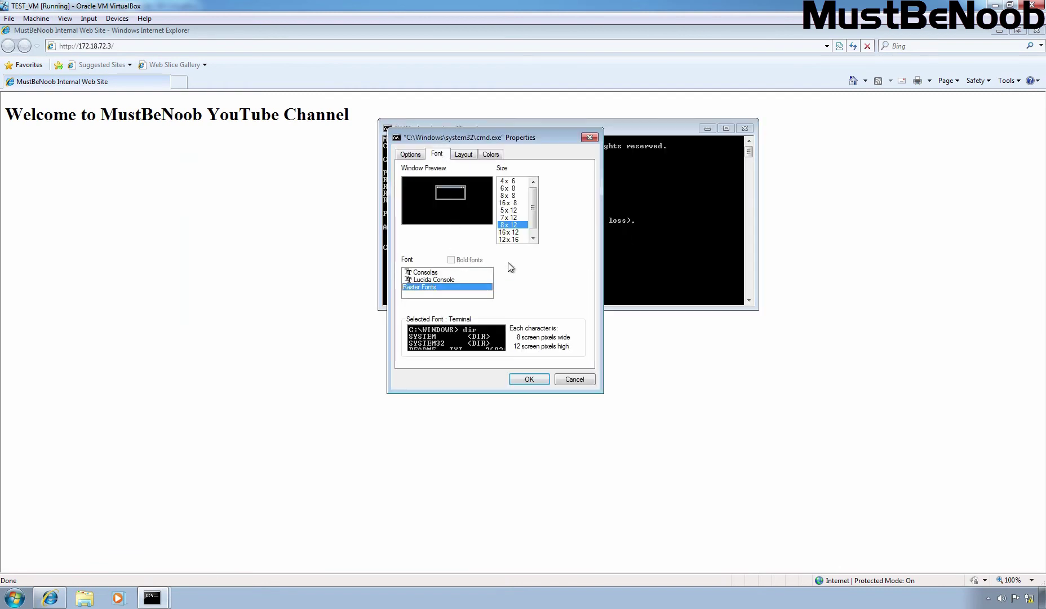
pyautogui.click(533, 239)
pyautogui.click(513, 239)
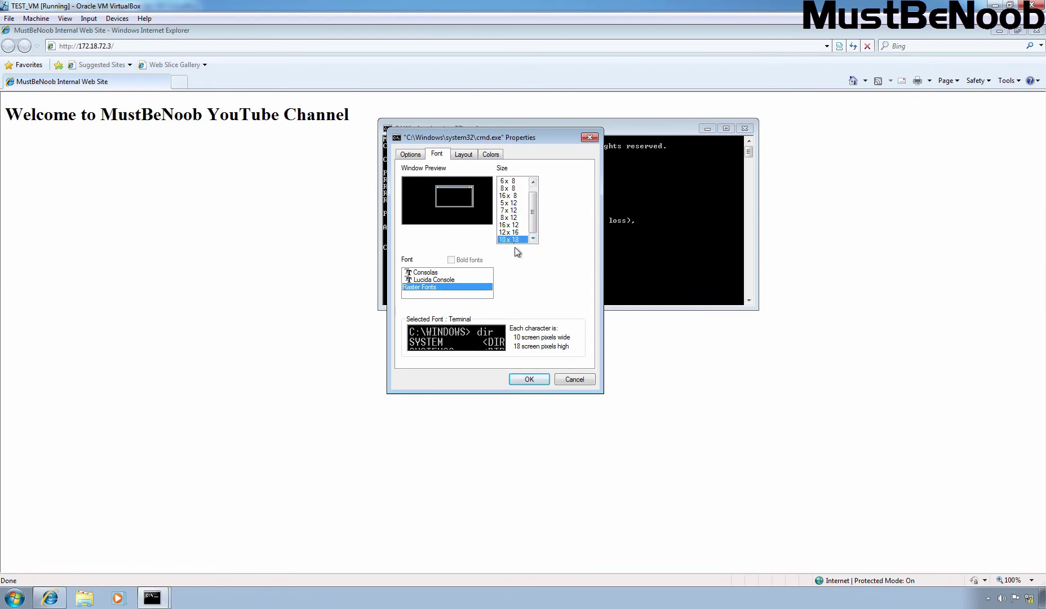
pyautogui.click(528, 378)
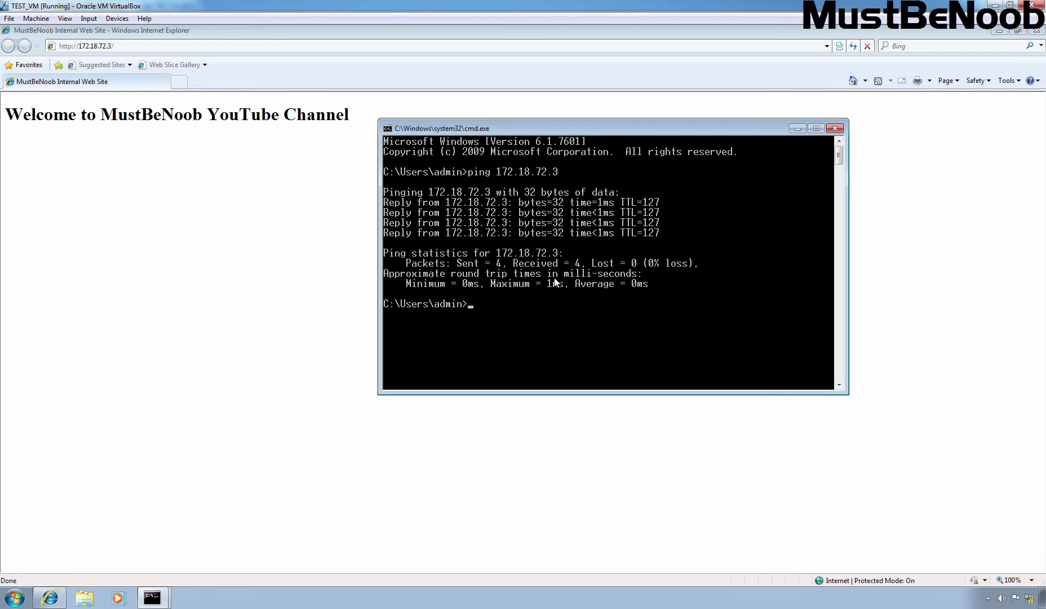
# - List the active connections with netstat -n on TEST_VM and on the WEB_SERVER machine
pyautogui.write('netstat -n')
pyautogui.press('Return')
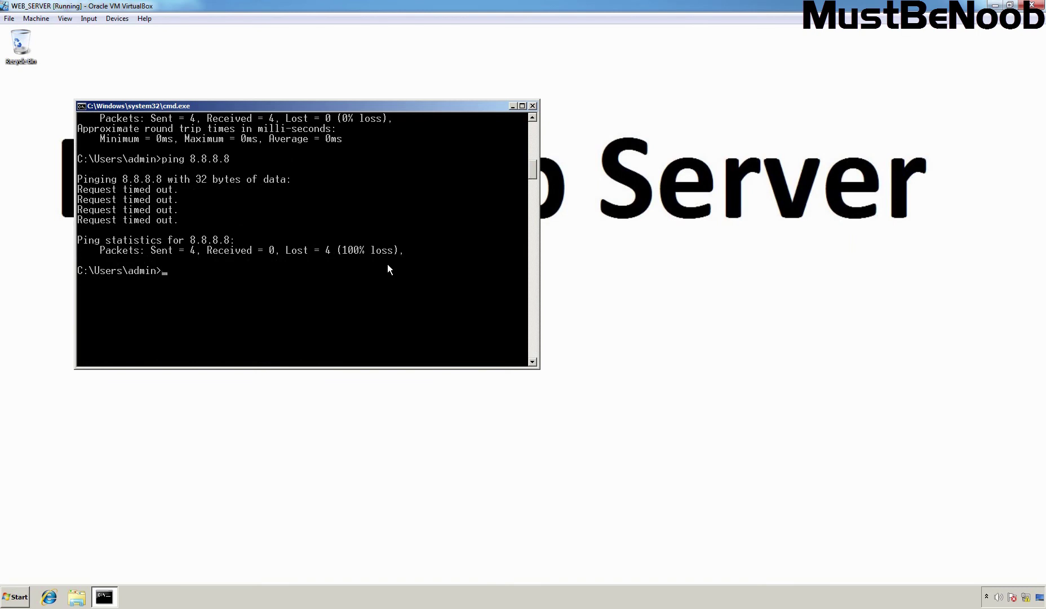
pyautogui.write('netstat -n')
pyautogui.press('Return')
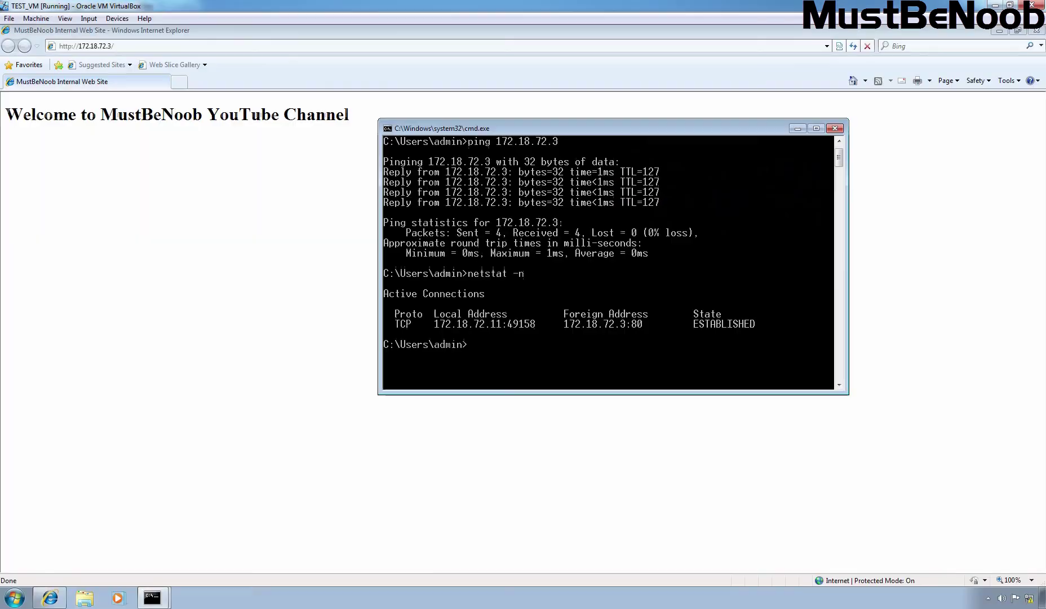
# - Return to TEST_VM's command prompt and run netstat -n again to recheck the web connection
pyautogui.click(294, 45)
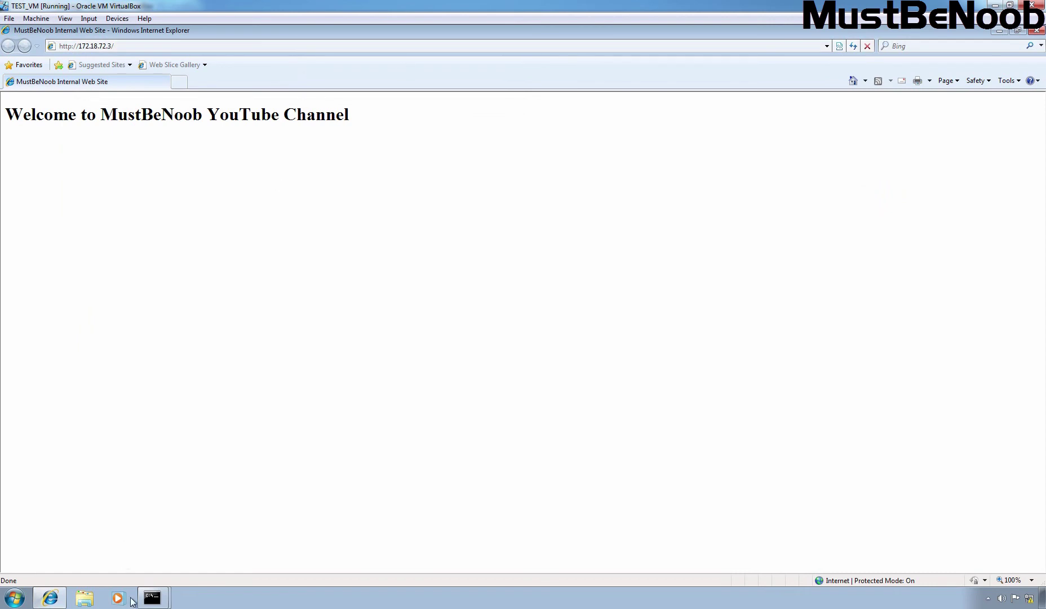
pyautogui.click(152, 596)
pyautogui.click(178, 575)
pyautogui.write('netstat -n')
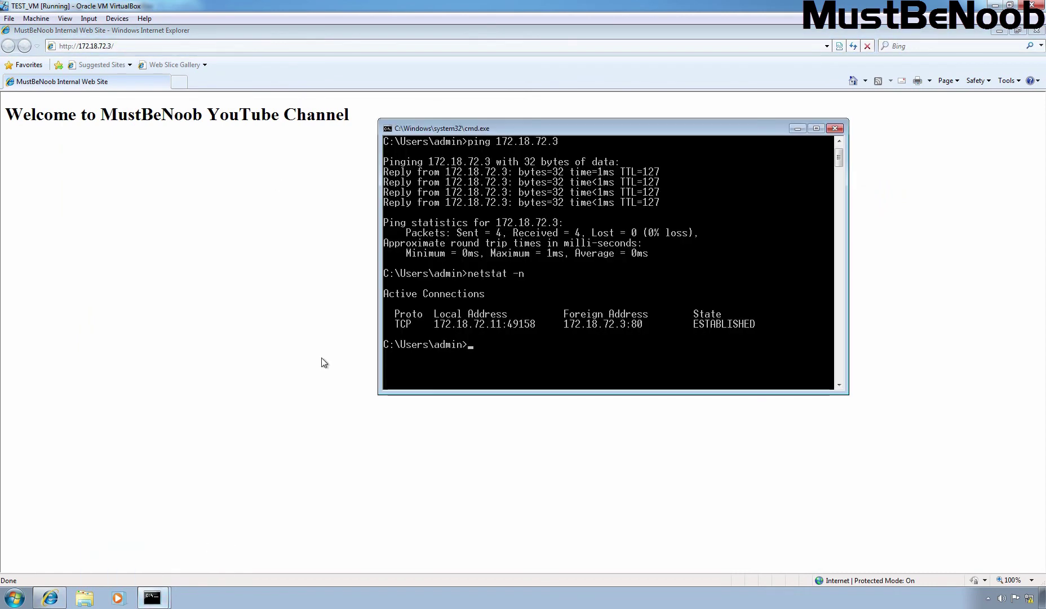
pyautogui.press('Return')
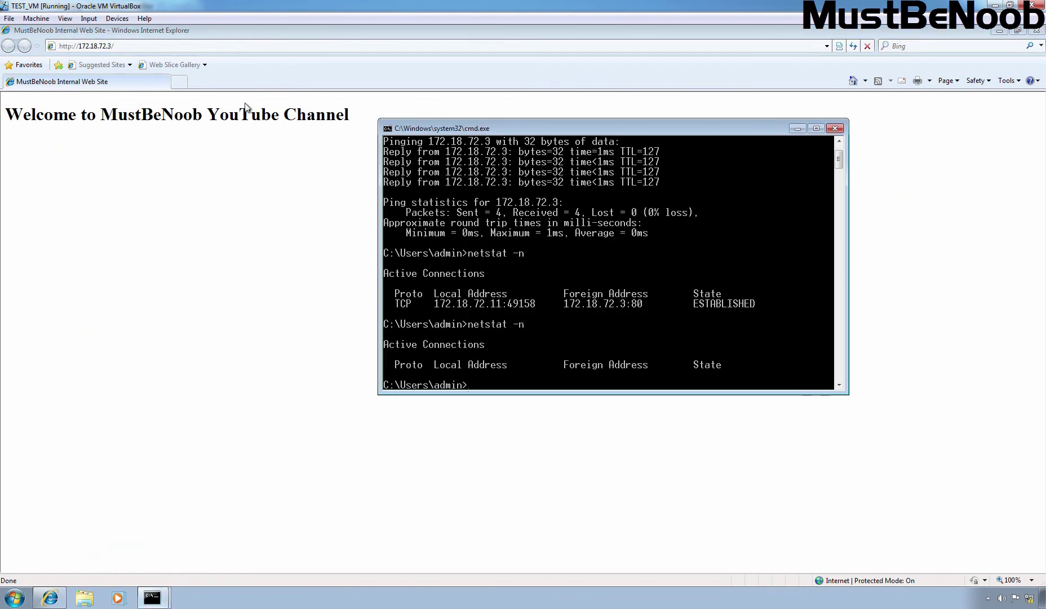
pyautogui.click(219, 44)
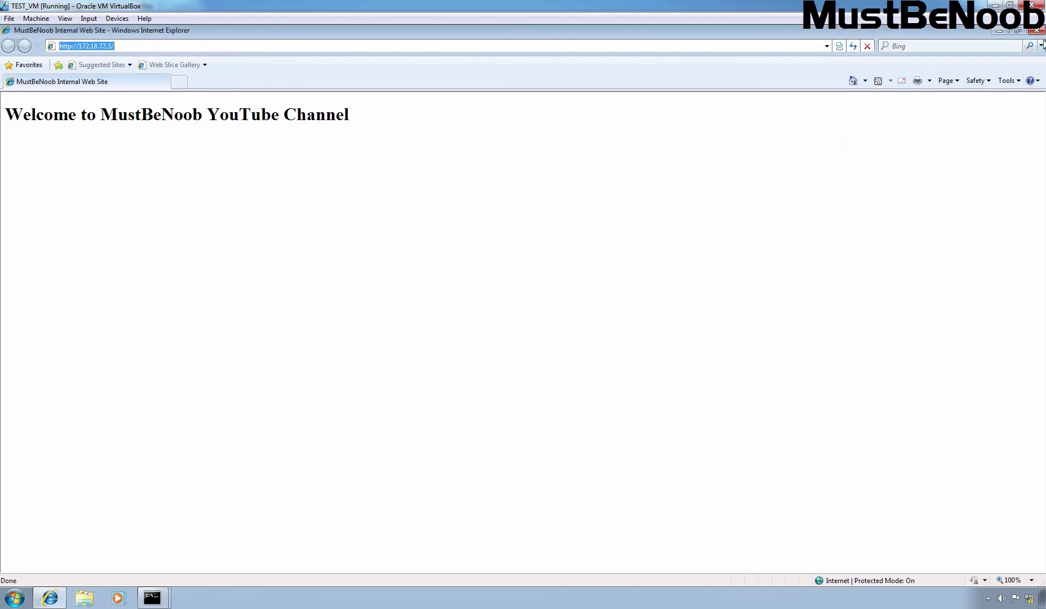
pyautogui.click(1037, 30)
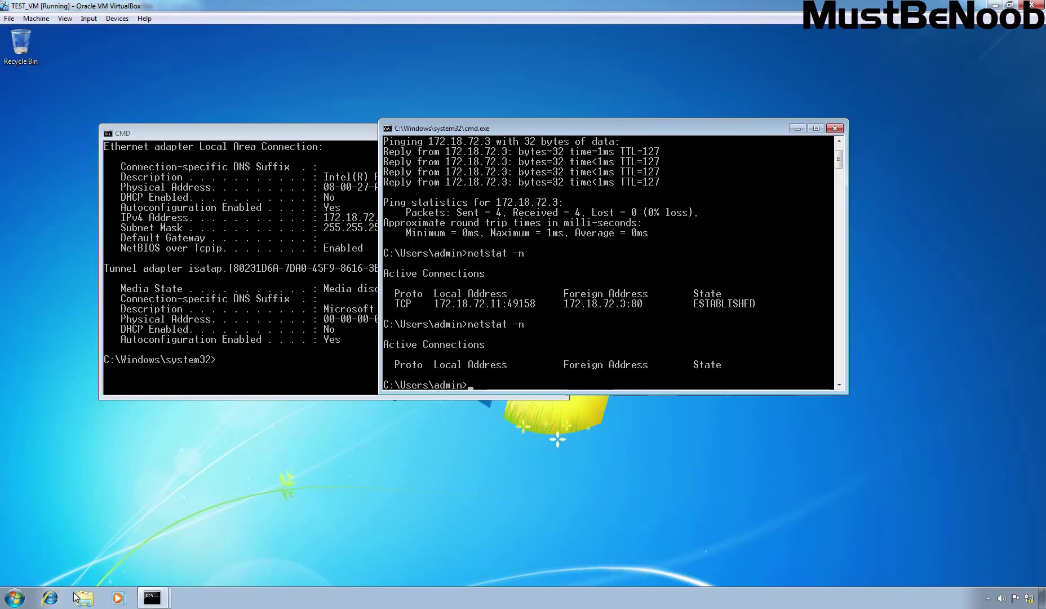
pyautogui.click(51, 598)
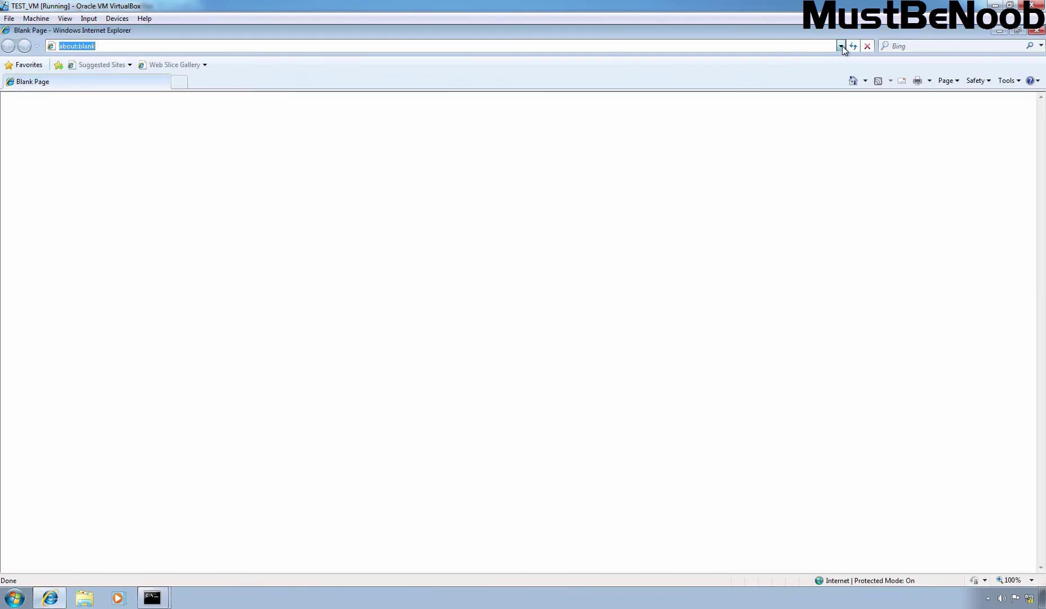
pyautogui.click(841, 45)
pyautogui.click(107, 67)
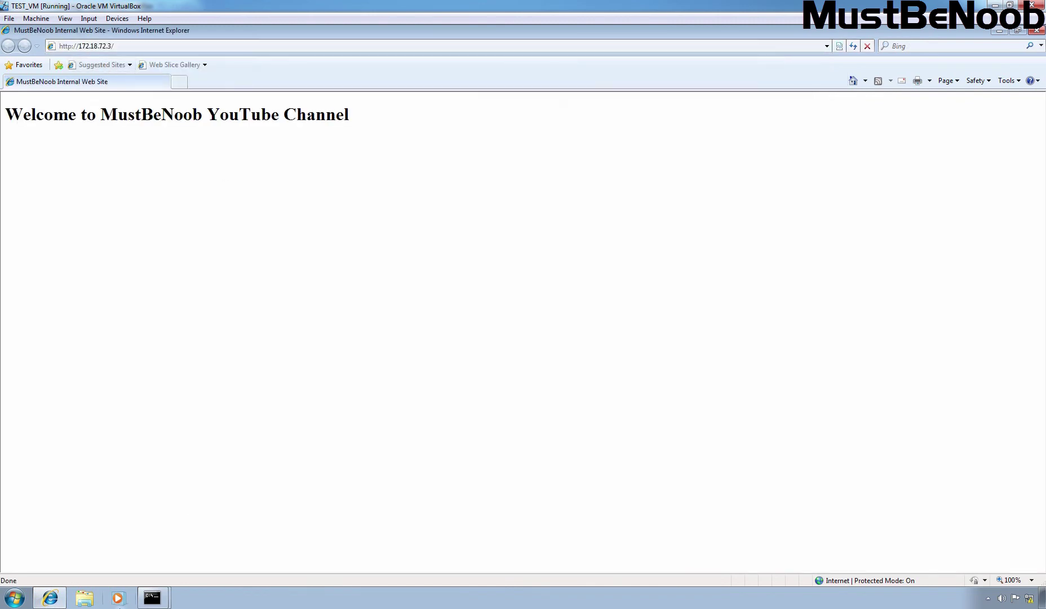
# - Repeat netstat -n on TEST_VM and WEB_SERVER to compare the new web connection from both sides
pyautogui.click(152, 570)
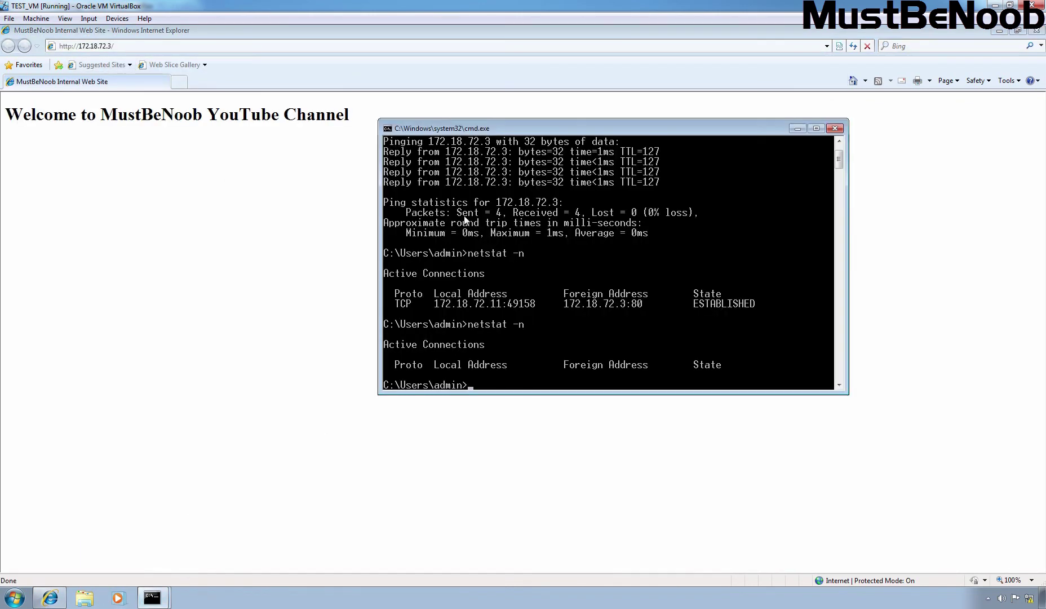
pyautogui.press('Up')
pyautogui.press('Return')
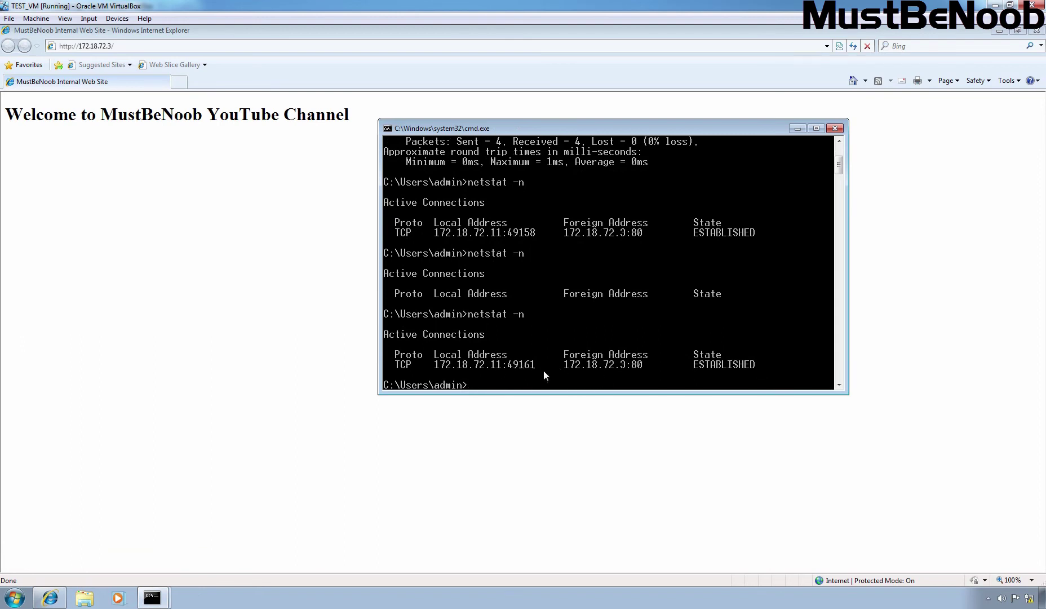
pyautogui.hotkey('alt', 'Tab')
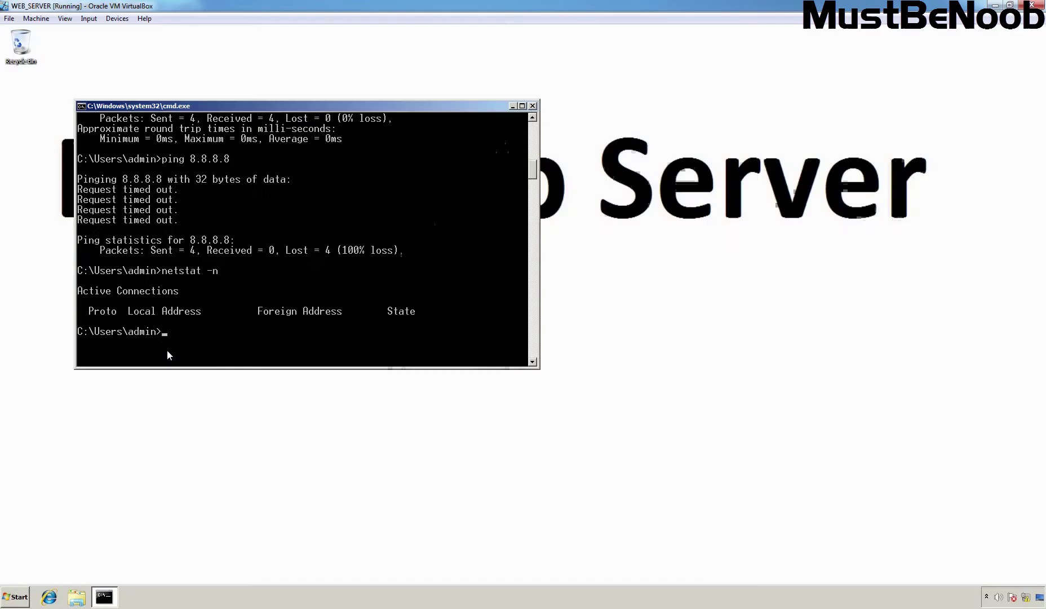
pyautogui.press('Up')
pyautogui.press('Return')
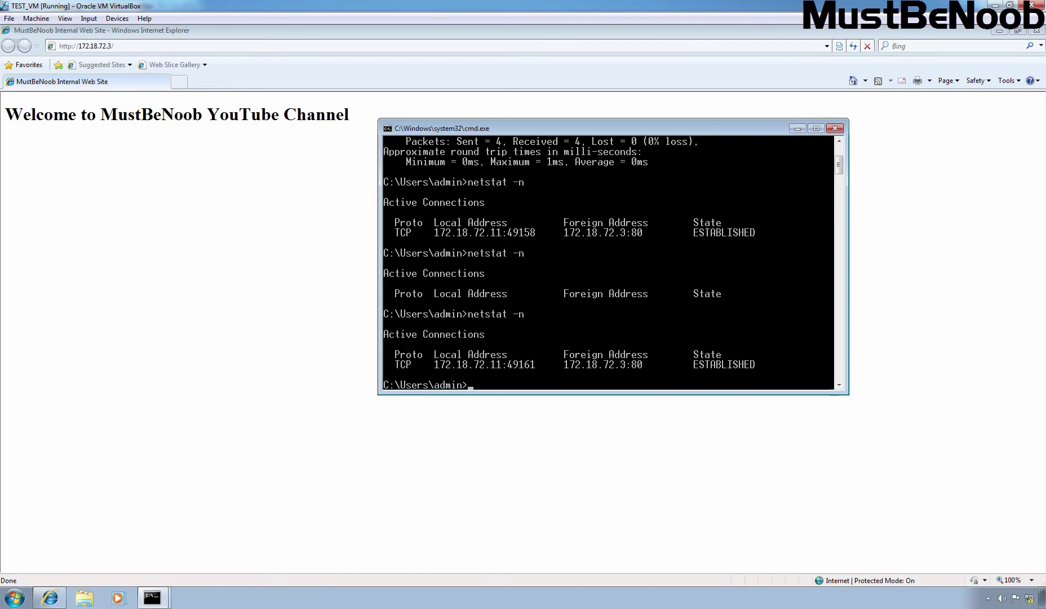
# - Switch to SmartConsole and refresh the logs of the Allow Access to DMZ Web Server rule
pyautogui.rightClick(44, 350)
pyautogui.click(269, 325)
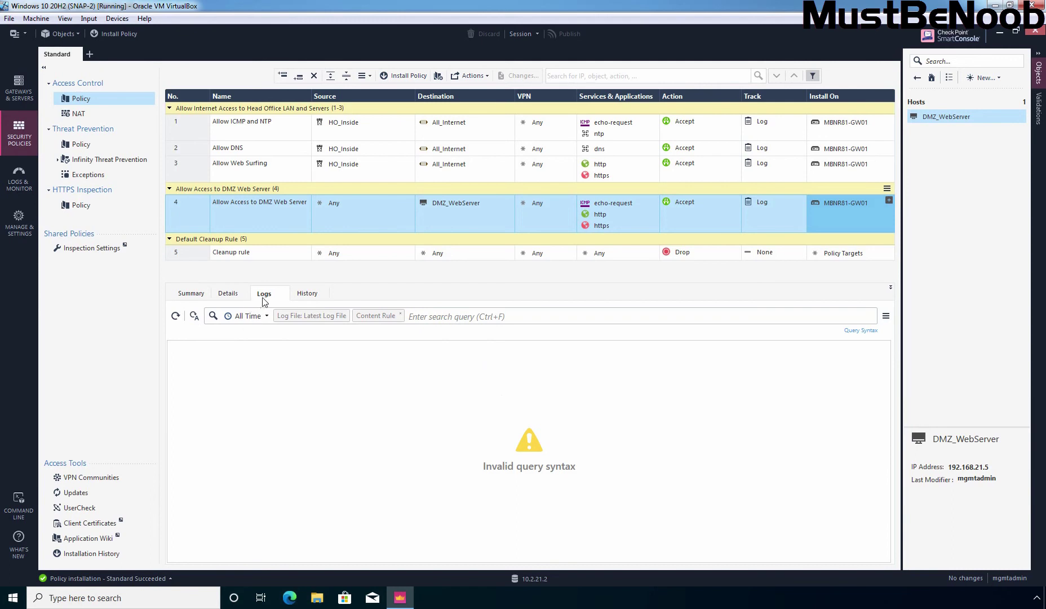
pyautogui.click(176, 316)
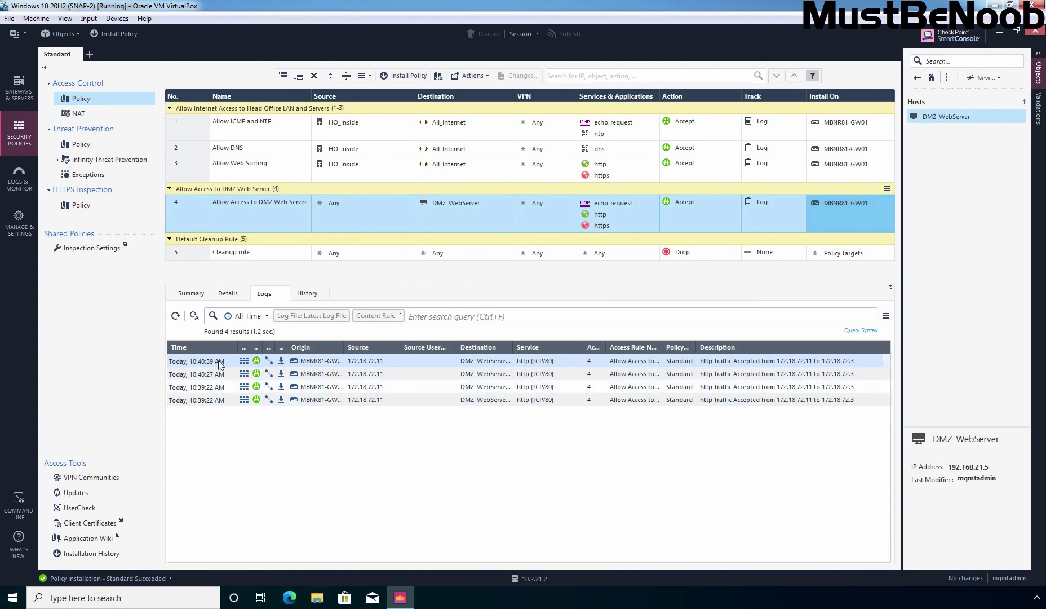
# - Open the latest http log entry and examine its source, source port, interface, destination, matched access rule and NAT details, consulting the topology diagram
pyautogui.doubleClick(323, 367)
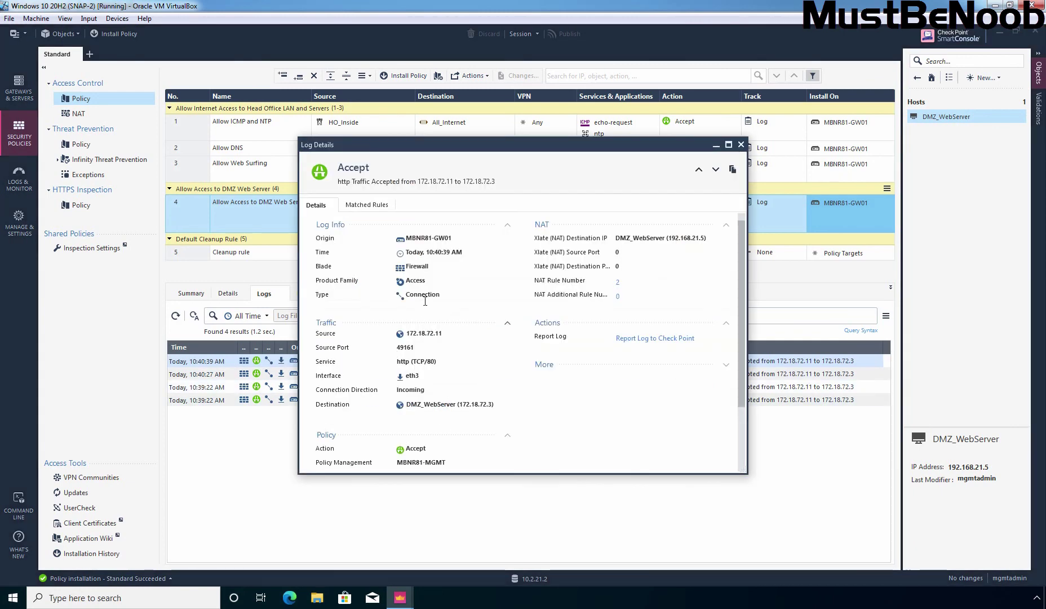
pyautogui.moveTo(429, 144); pyautogui.dragTo(386, 98)
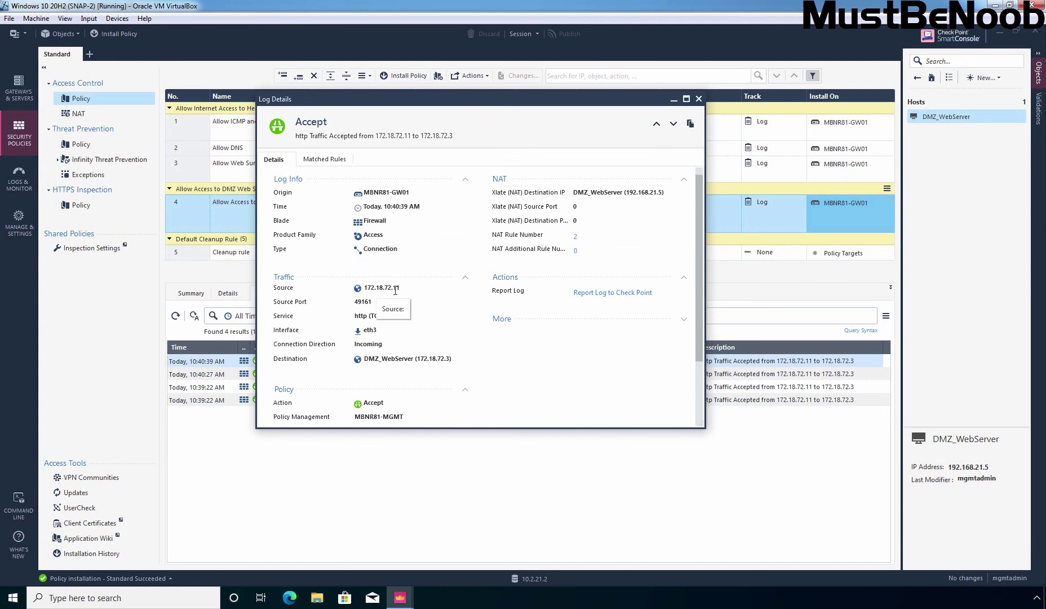
pyautogui.moveTo(365, 301); pyautogui.dragTo(382, 303)
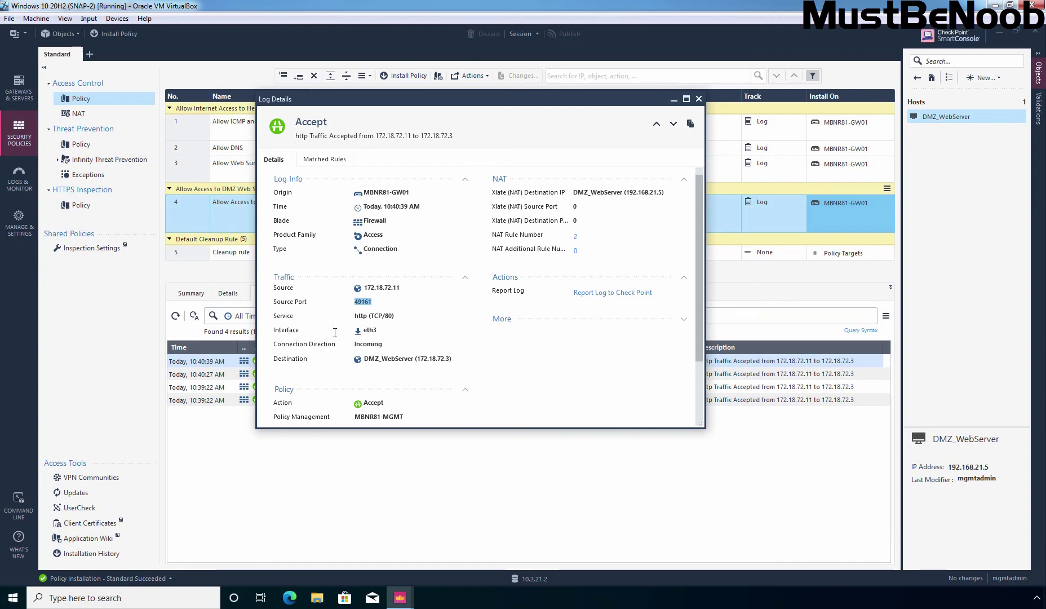
pyautogui.hotkey('alt', 'Tab')
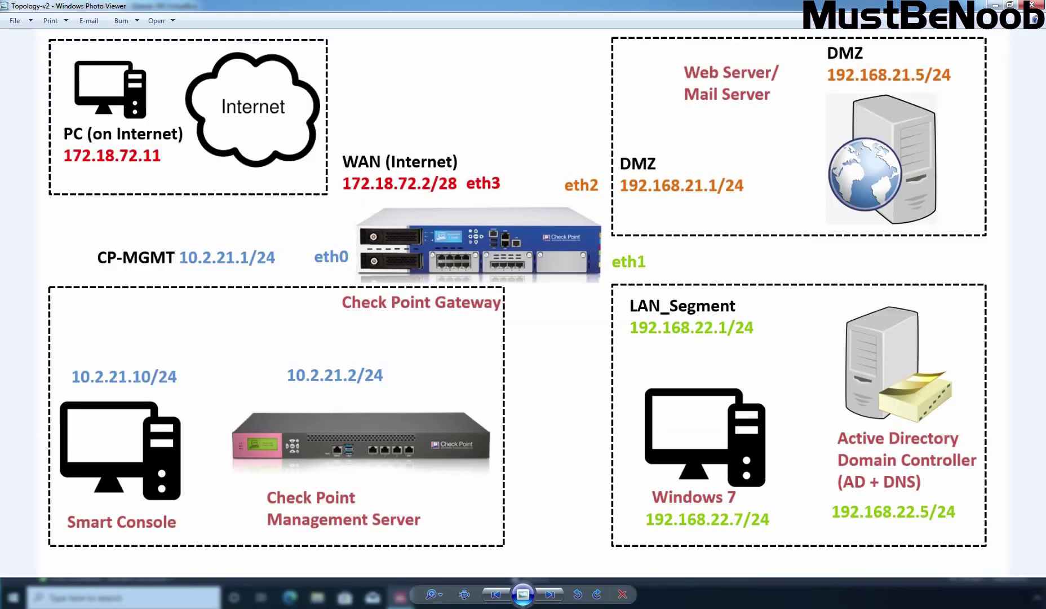
pyautogui.hotkey('alt', 'Tab')
pyautogui.scroll(-2, 420, 335)
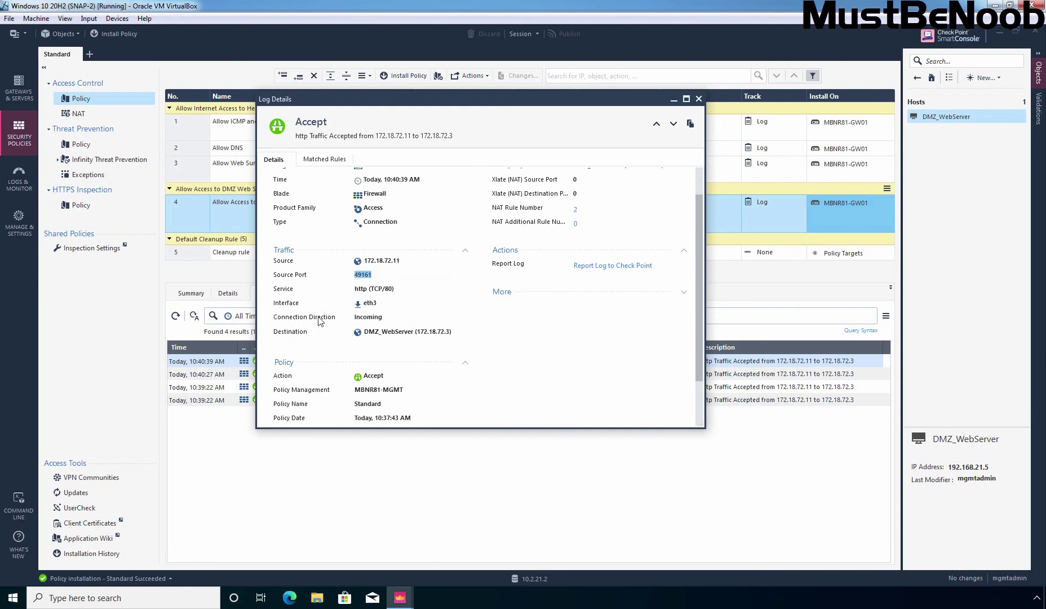
pyautogui.click(354, 320)
pyautogui.moveTo(366, 333); pyautogui.dragTo(415, 331)
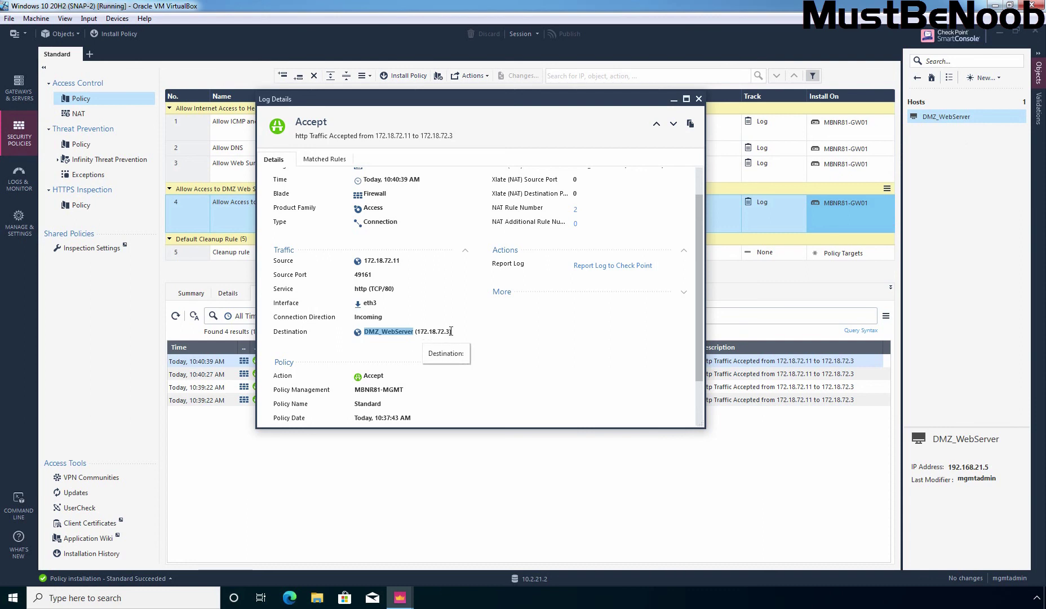
pyautogui.scroll(-2, 540, 338)
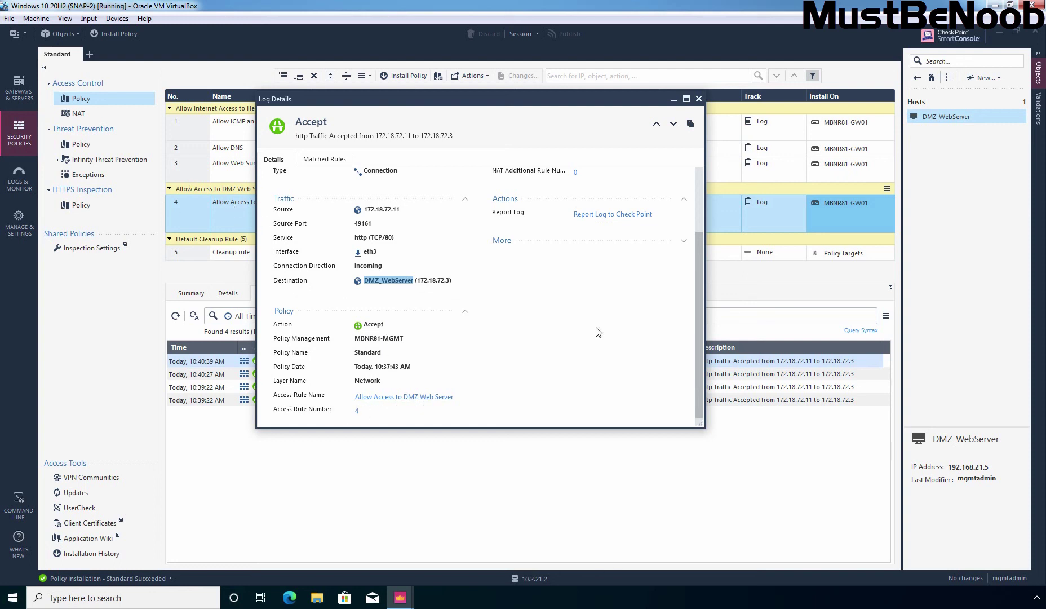
pyautogui.scroll(3, 609, 356)
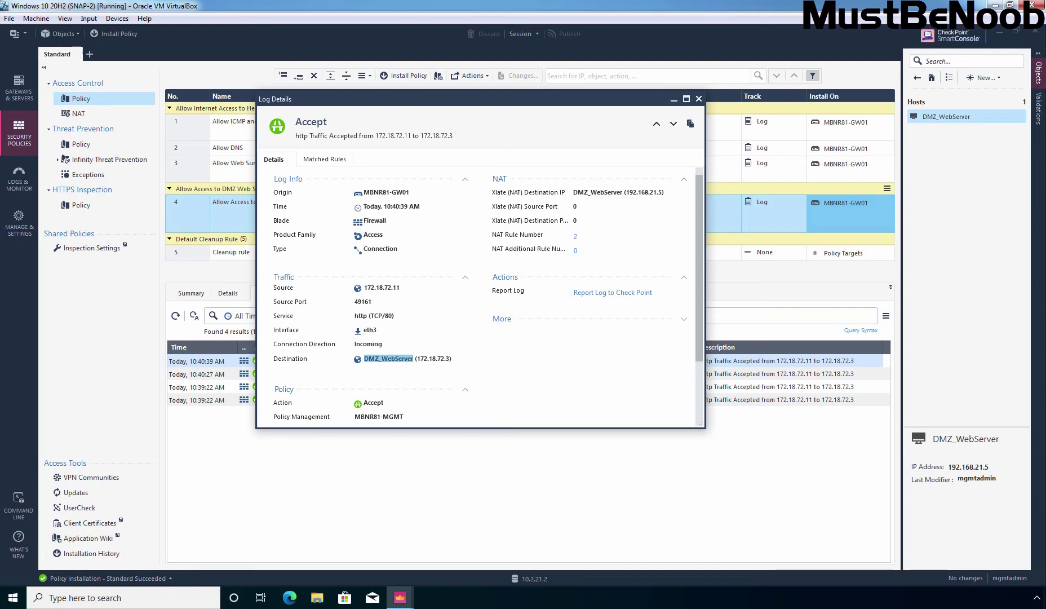
# - Open the NAT rule referenced by the log entry and check its original and translated destination, moving the log details aside
pyautogui.click(575, 236)
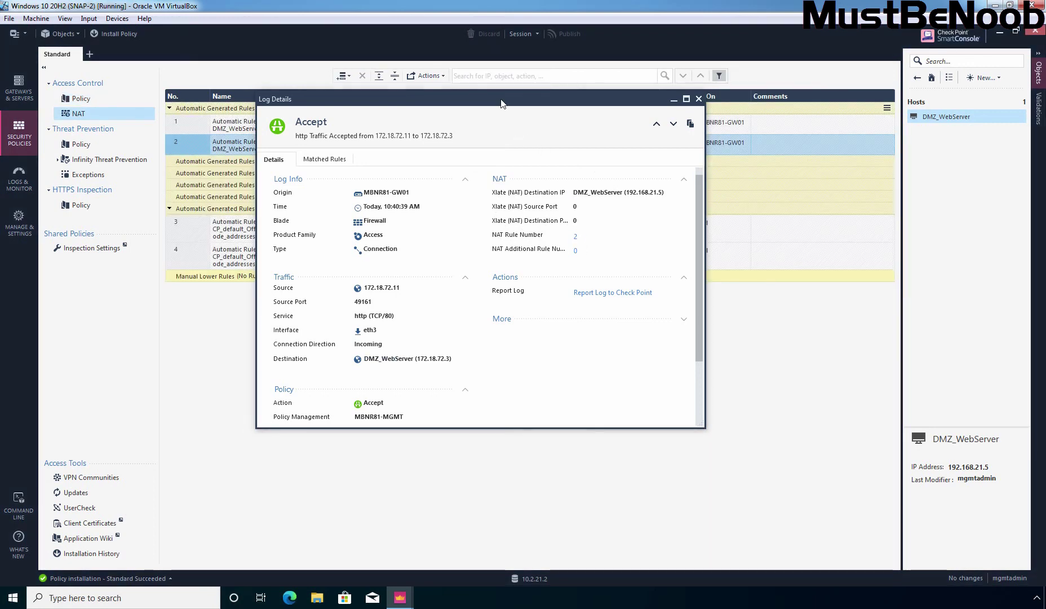
pyautogui.moveTo(503, 102); pyautogui.dragTo(560, 317)
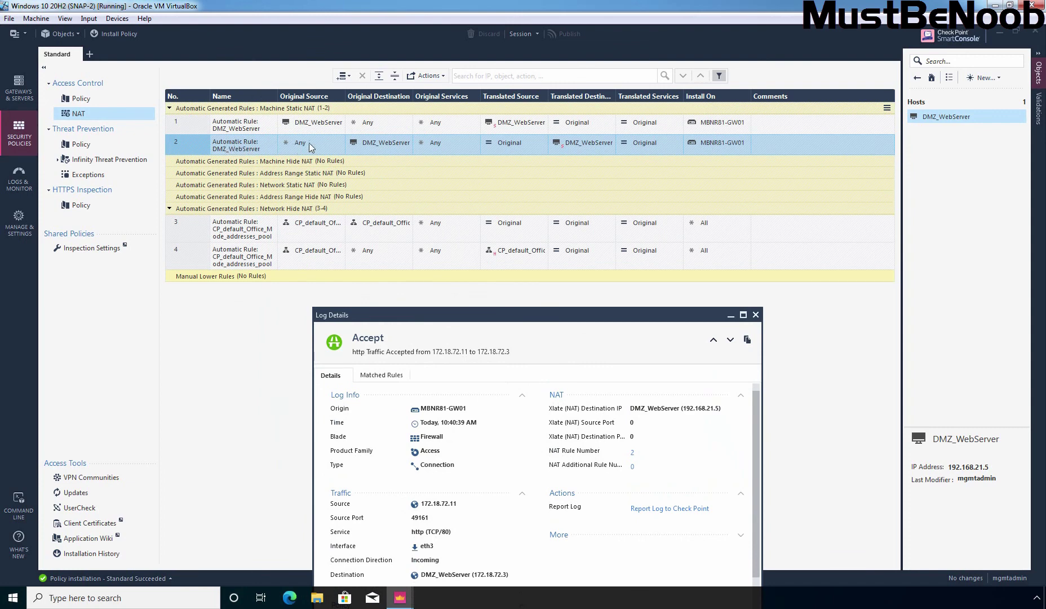
pyautogui.moveTo(371, 146)
pyautogui.moveTo(572, 145)
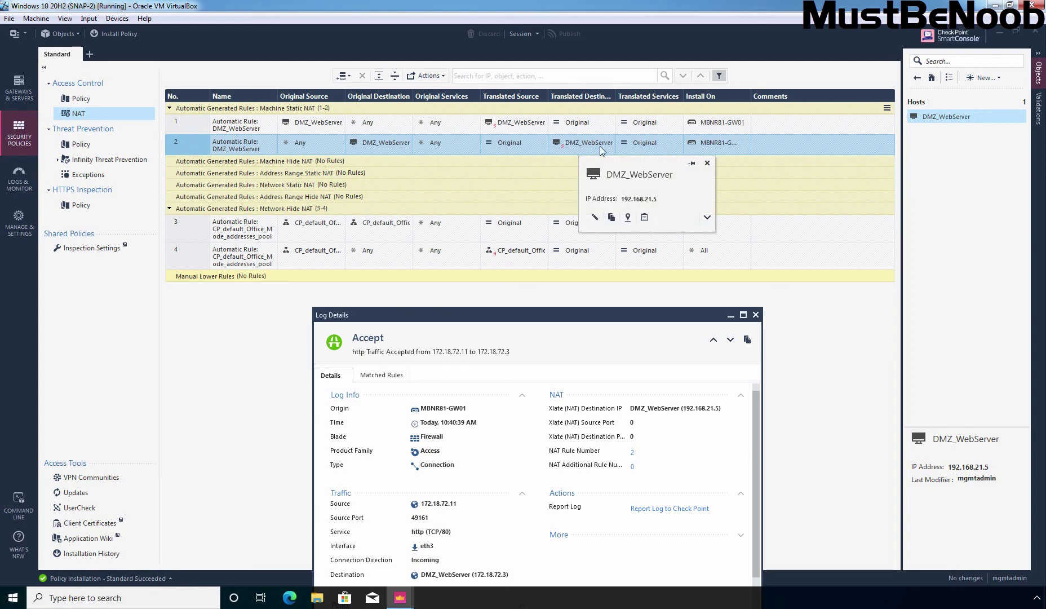
pyautogui.moveTo(514, 324); pyautogui.dragTo(463, 175)
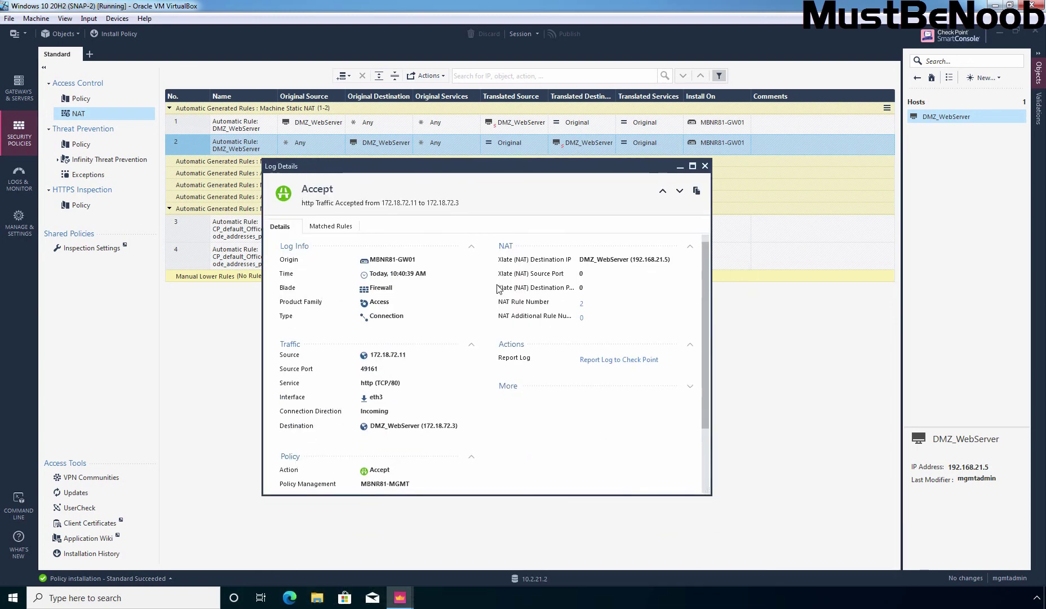